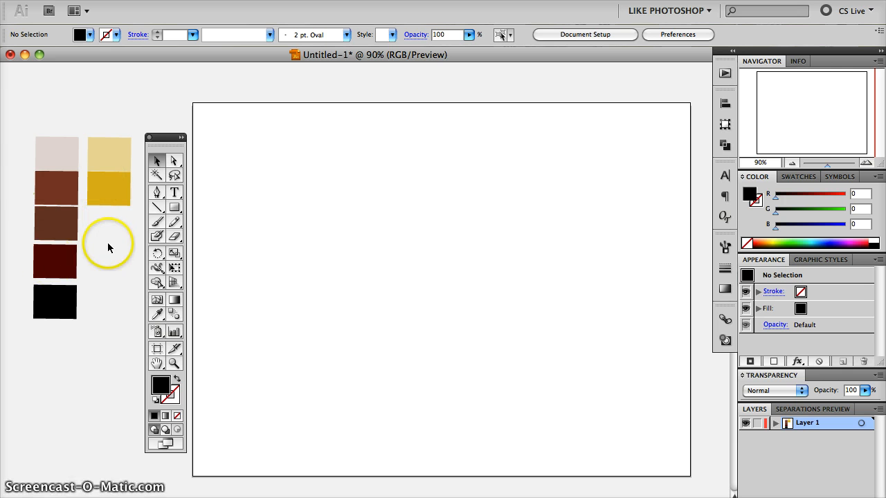
- Rename Layer 1 as "colour background"
double_click(808, 424)
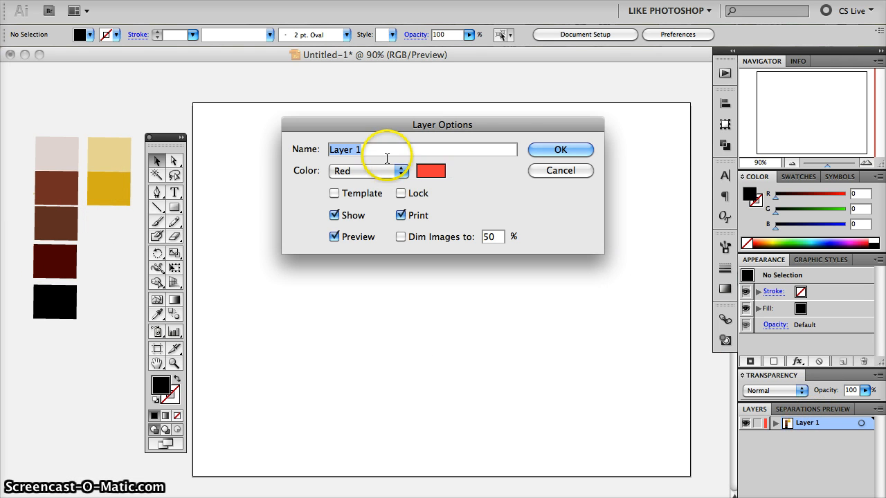
type("colour background")
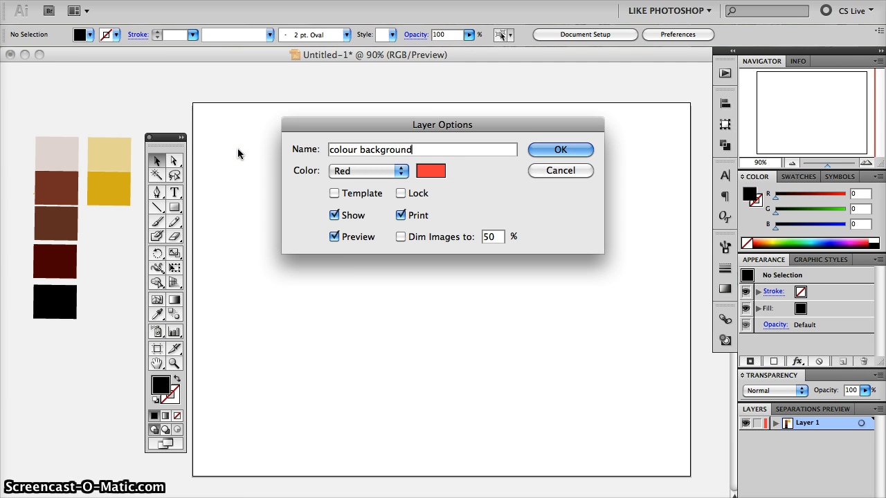
key("Return")
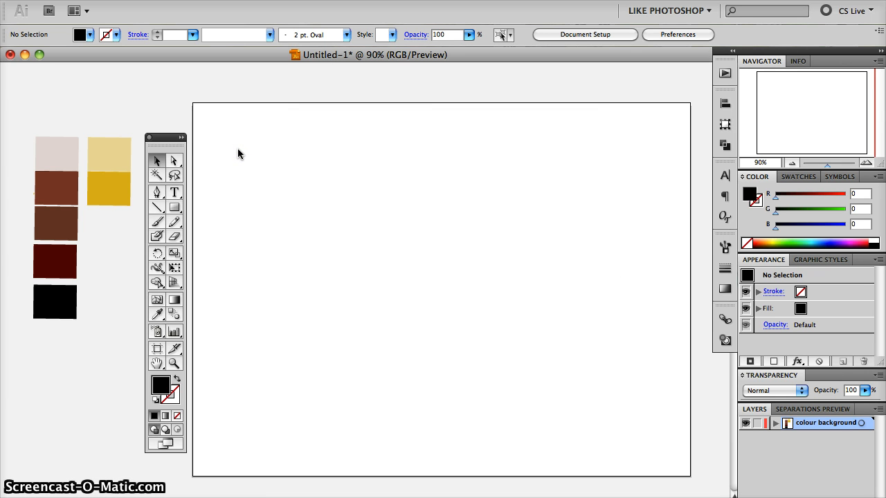
- Draw a rectangle covering the whole artboard and fill it with the dark yellow sampled from the palette swatch
left_click(175, 208)
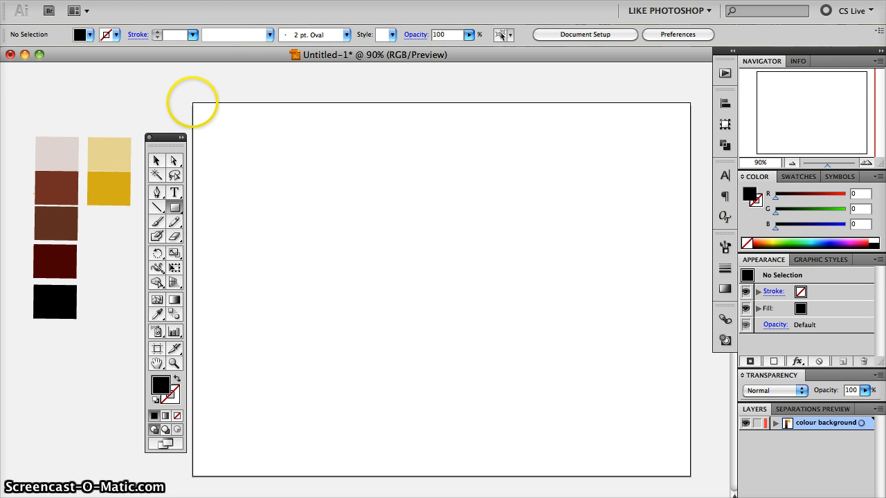
left_click_drag(192, 103, 690, 477)
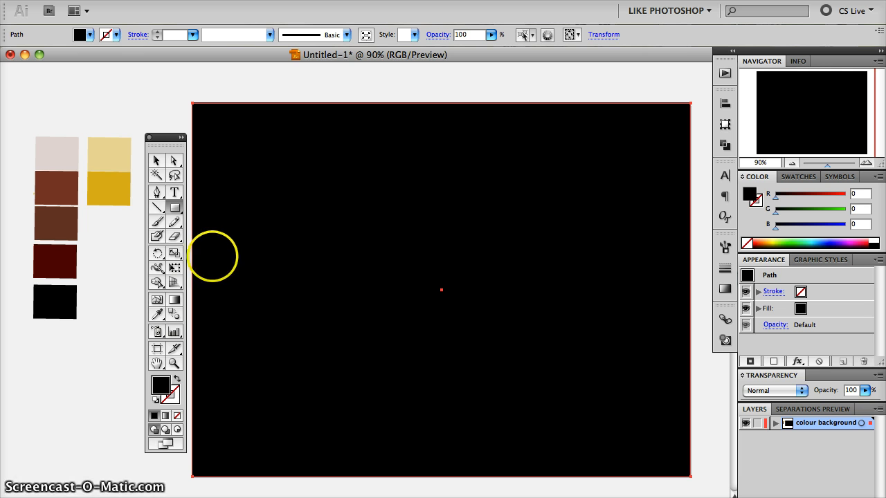
left_click(157, 315)
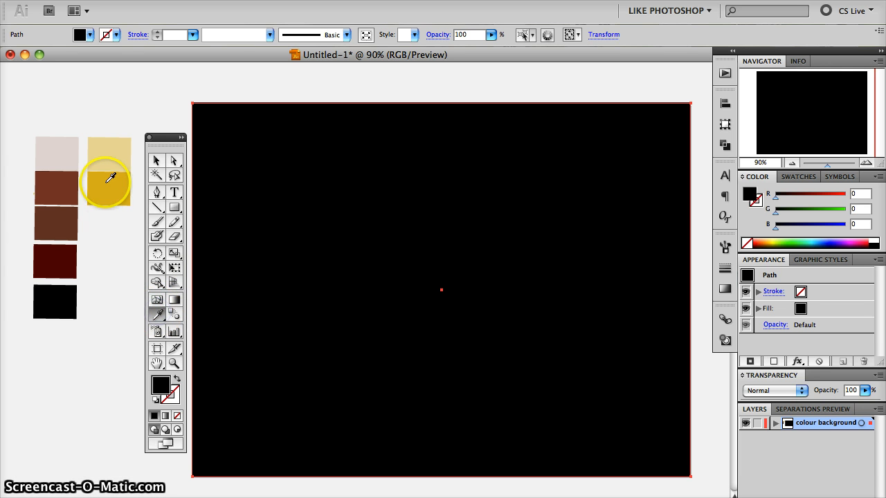
left_click(99, 193)
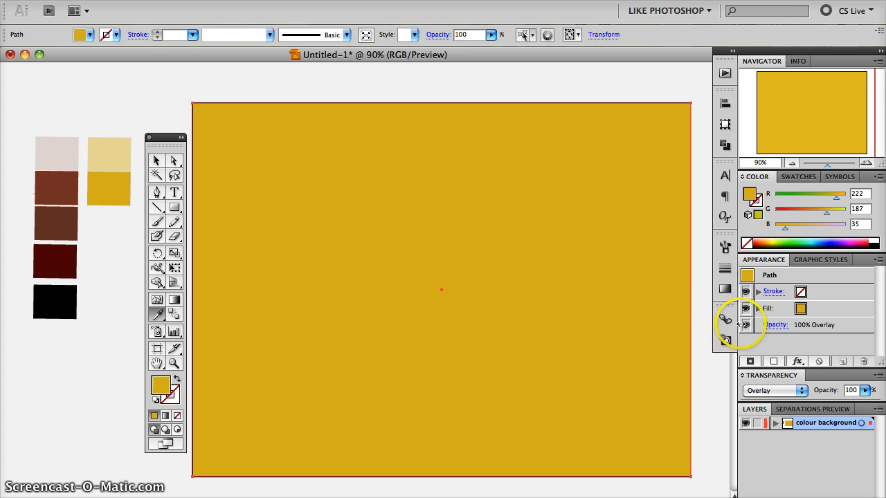
- Keep the background rectangle's blending mode at Overlay and lower its opacity to 42%
left_click(776, 325)
left_click(698, 339)
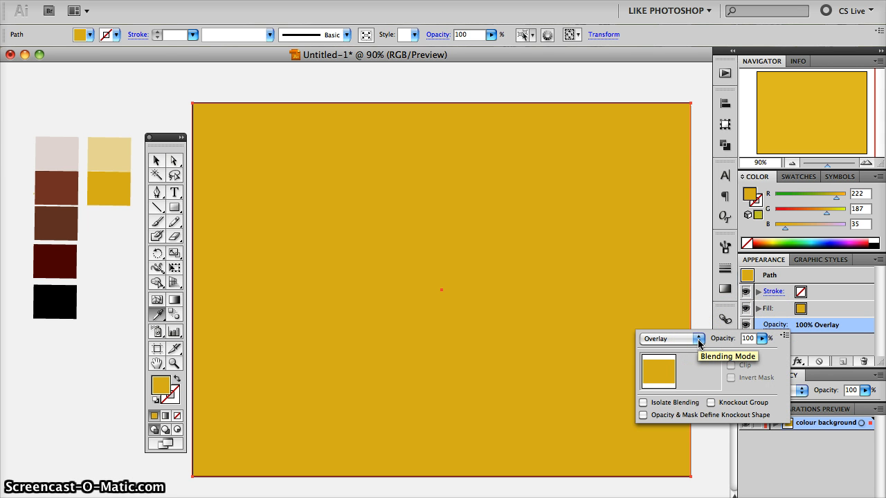
left_click(699, 341)
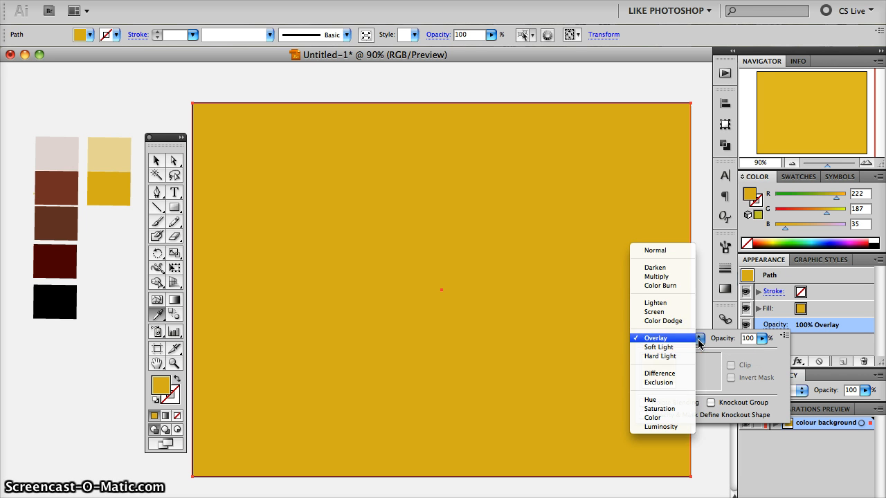
left_click(665, 339)
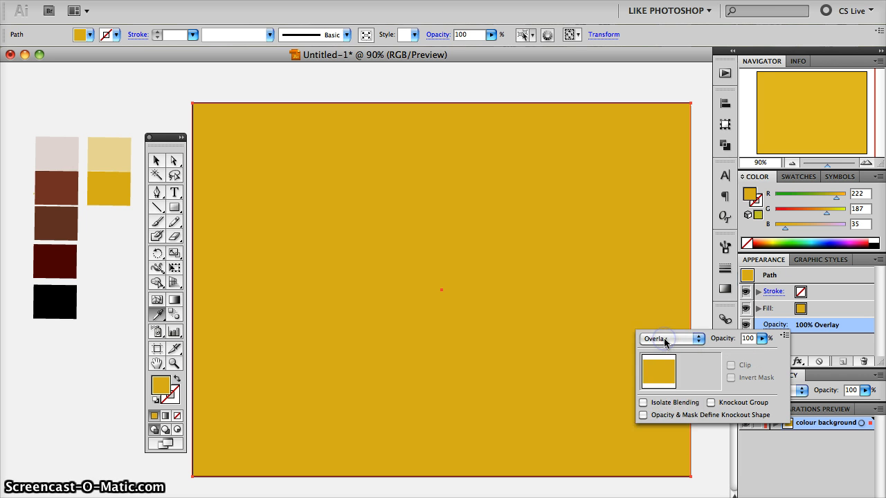
left_click(762, 338)
left_click_drag(760, 355, 720, 355)
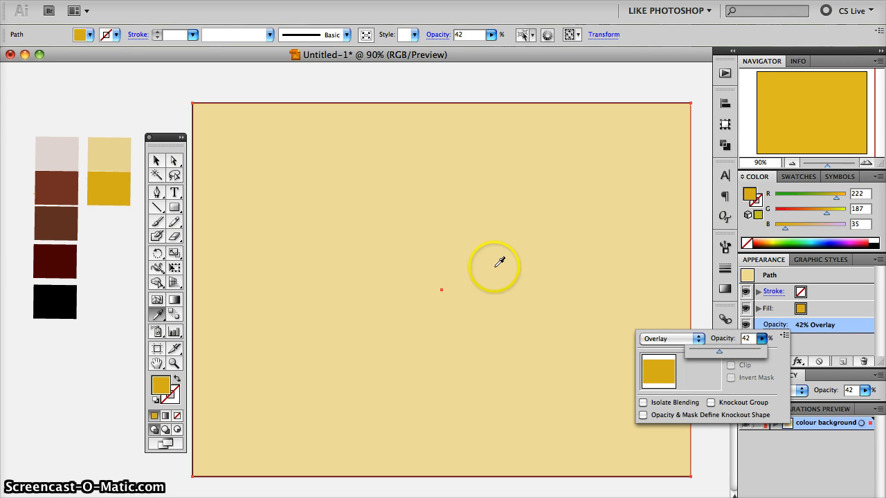
left_click(839, 343)
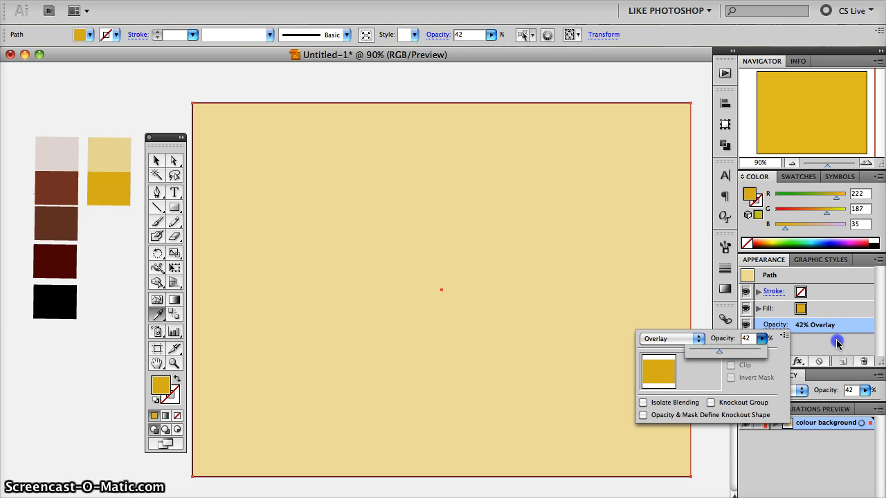
left_click(838, 343)
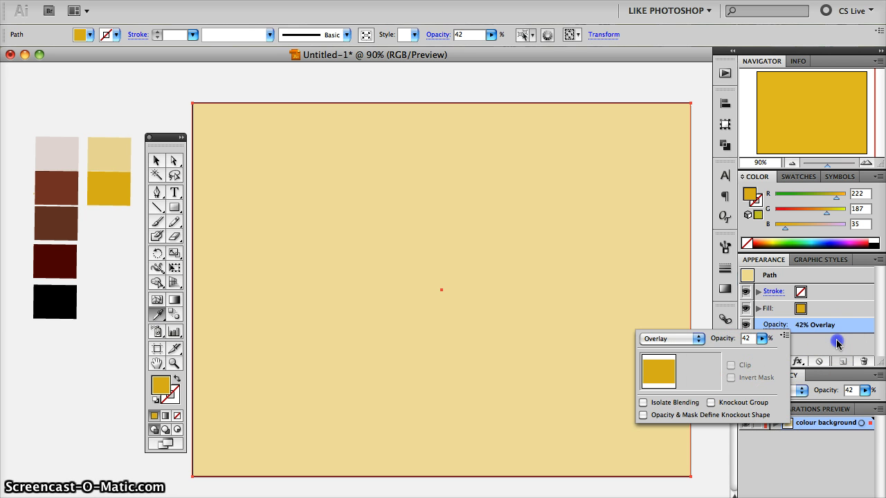
- Lock the colour background layer and add a layer above it named "front layer", with the black swatch sampled as the fill
left_click(758, 423)
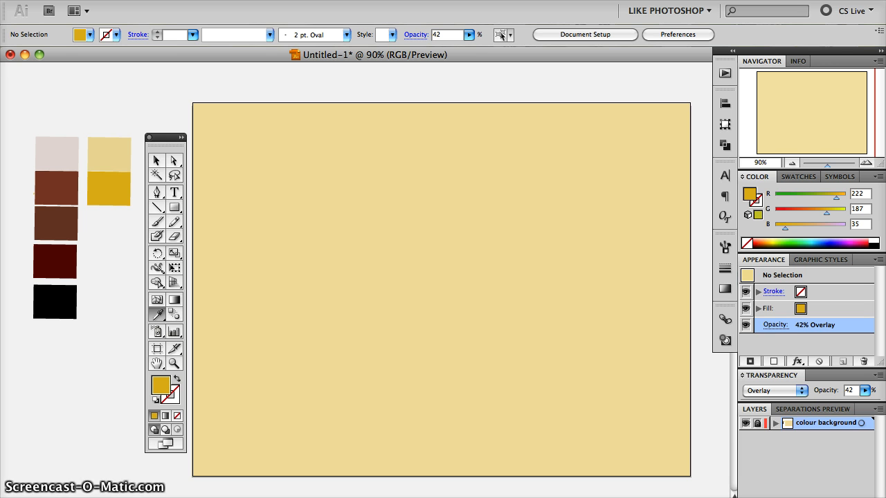
left_click(843, 497)
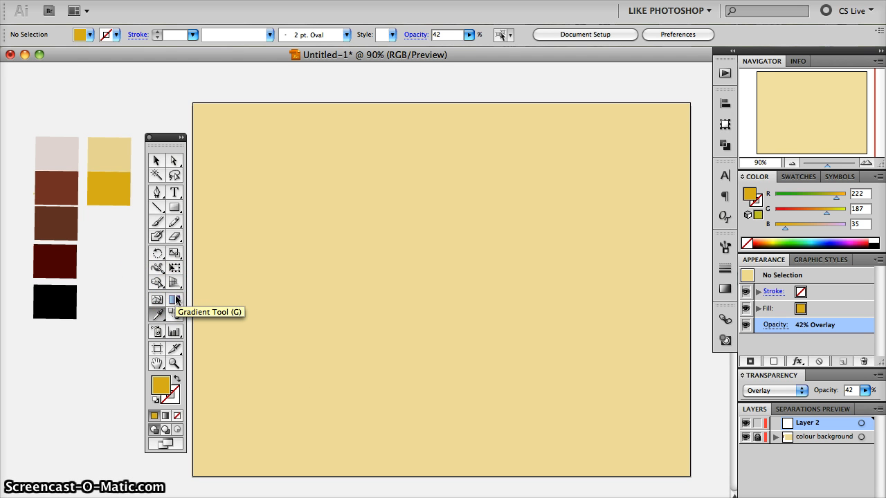
left_click(59, 297)
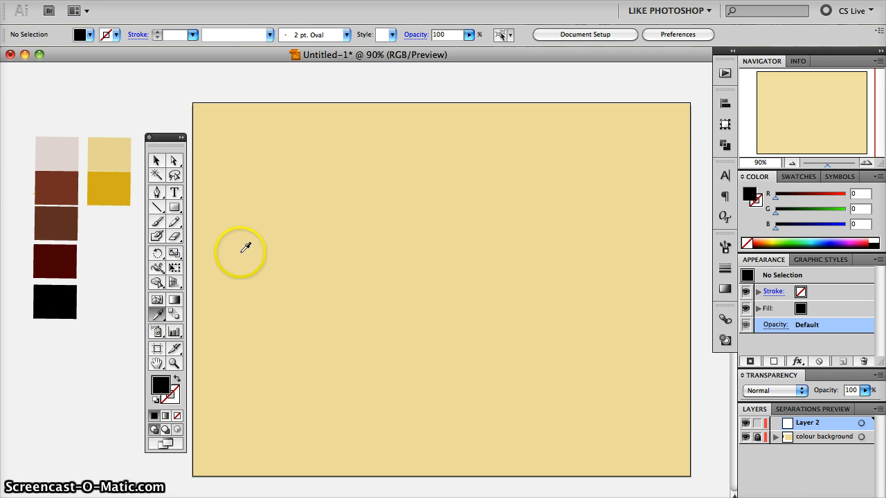
left_click(176, 209)
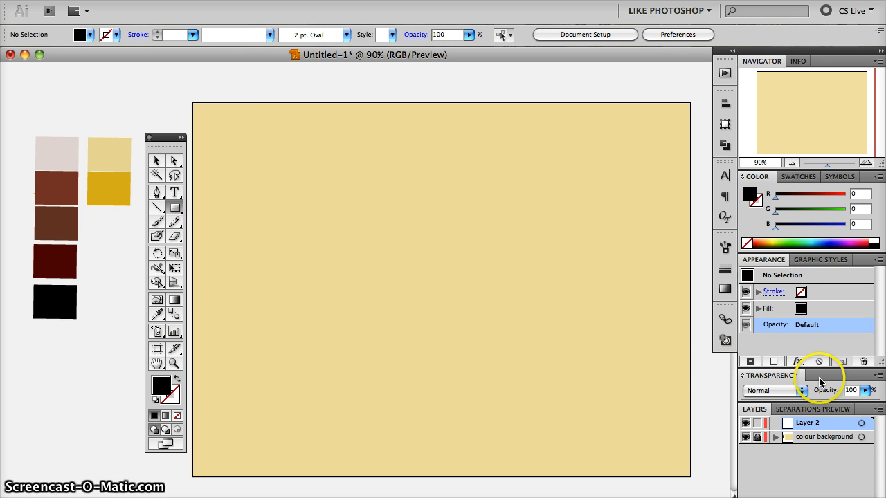
double_click(808, 422)
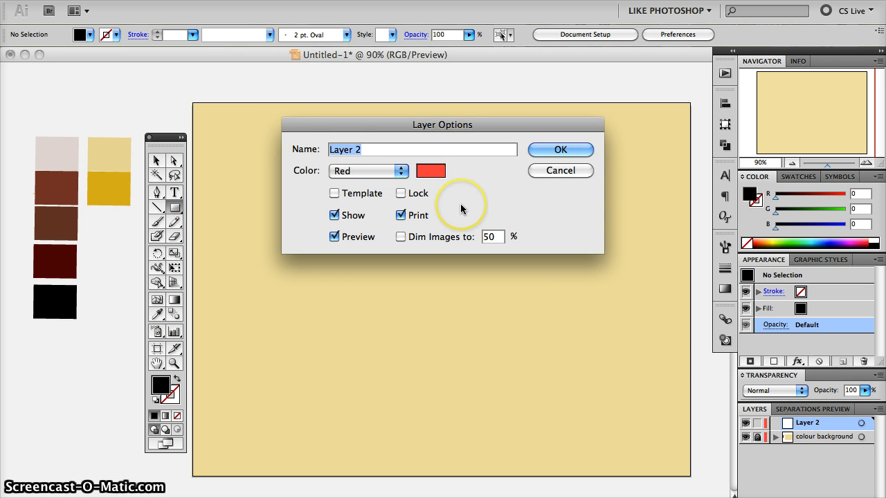
type("front layer")
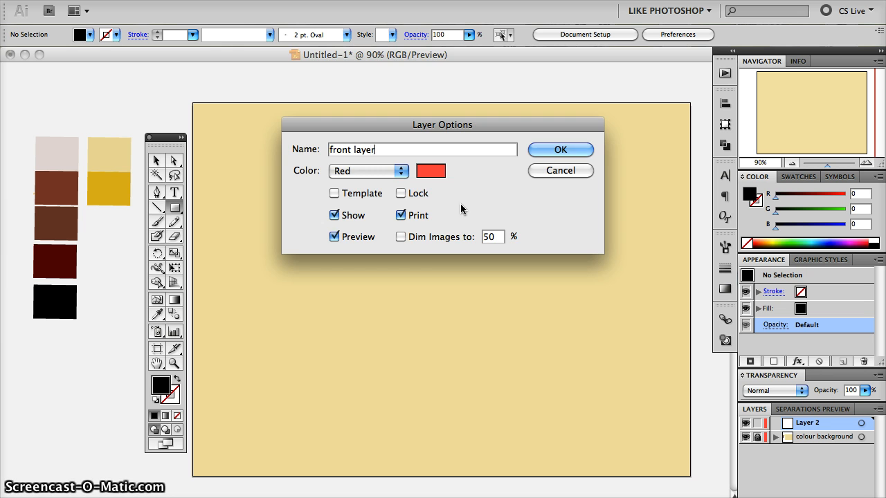
key("Return")
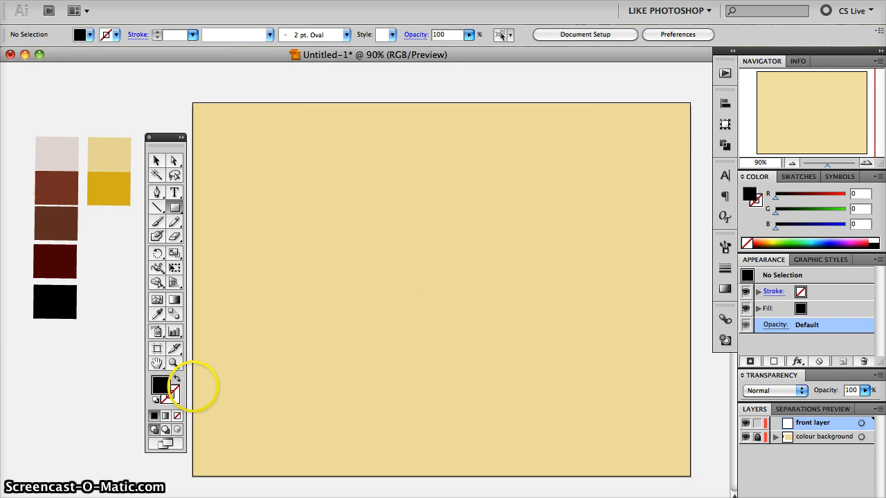
- Draw a full-width black rectangle along the artboard's lower edge, shift it up slightly and stretch its lower side back to the artboard edge
left_click_drag(335, 465, 689, 476)
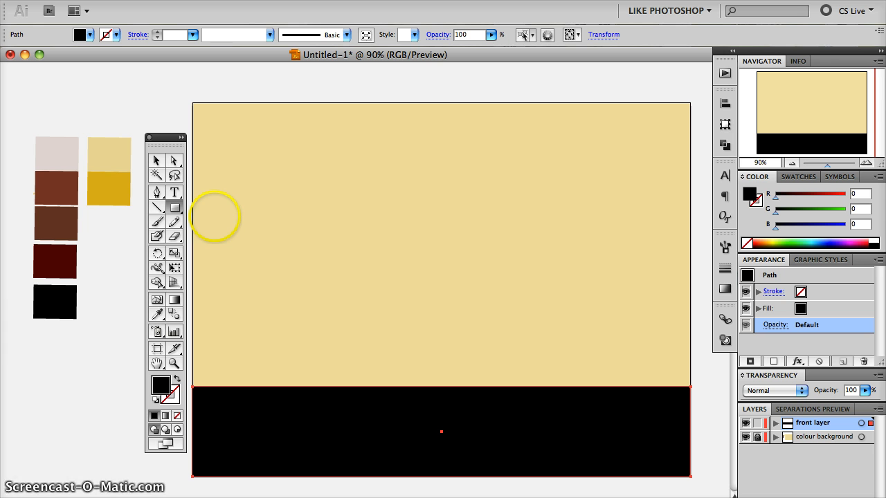
left_click(174, 162)
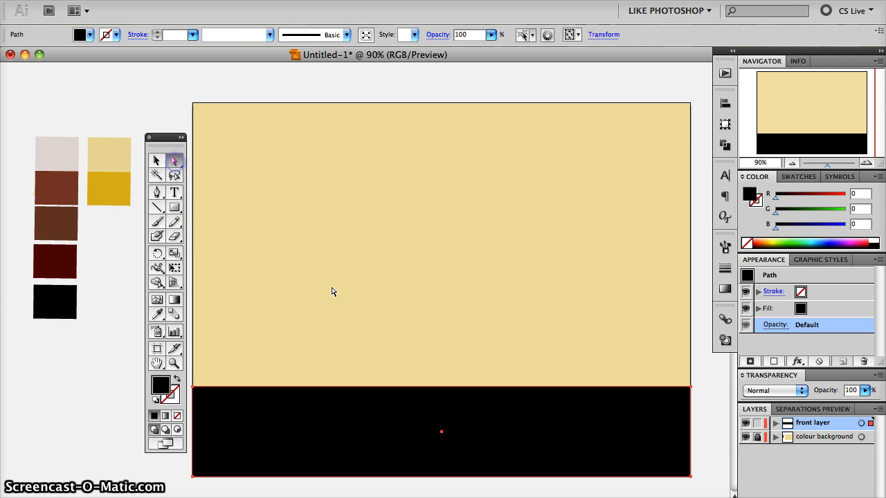
left_click_drag(432, 393, 431, 376)
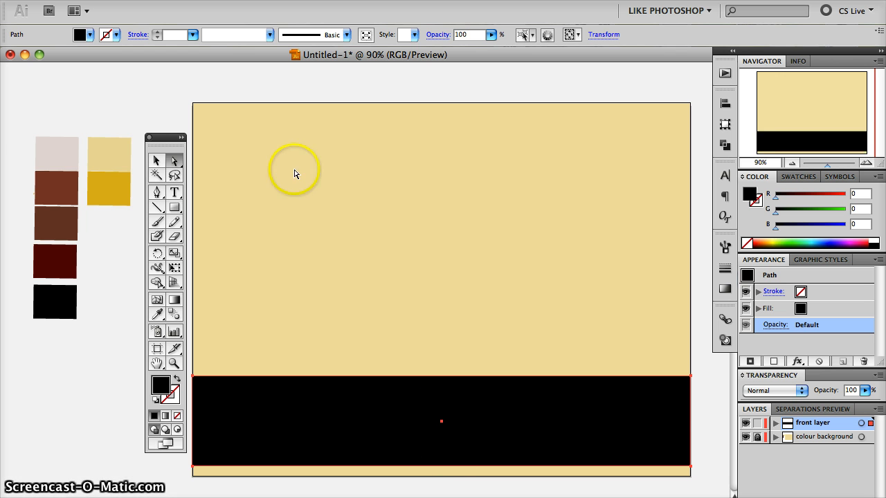
left_click(158, 162)
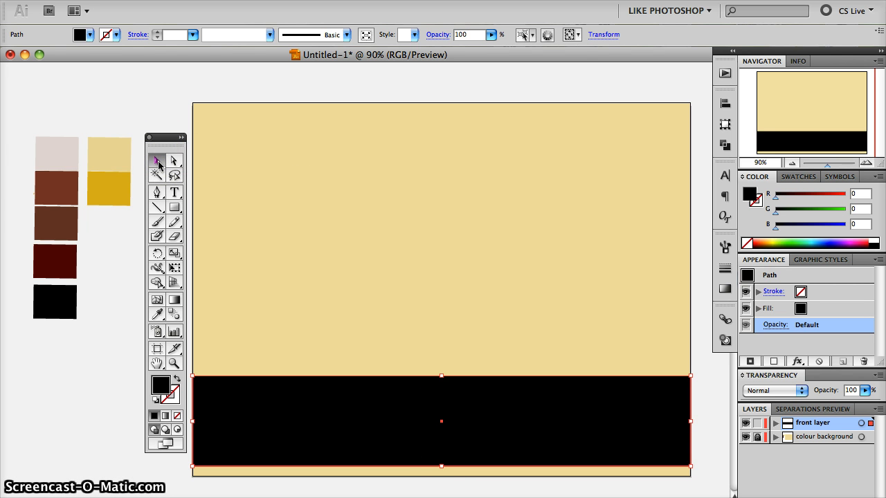
left_click_drag(441, 465, 441, 475)
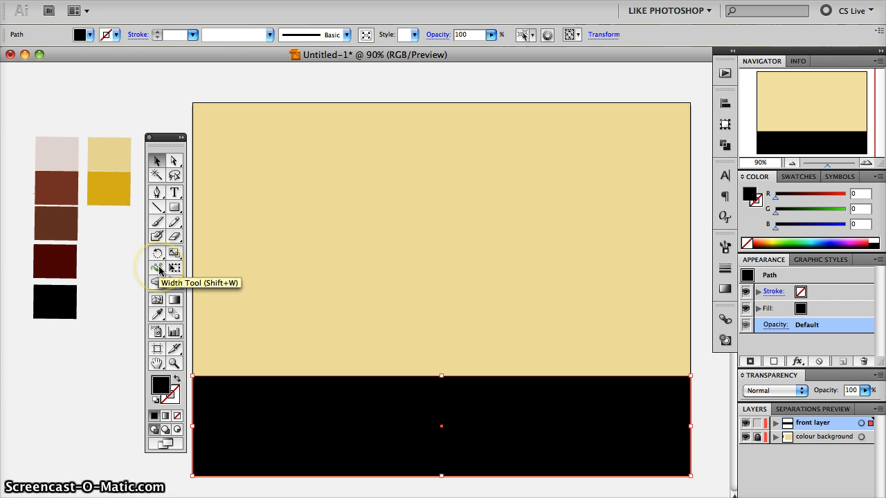
- Push the left half of the black rectangle's upper edge into gentle bumps with the Warp tool and deselect the shape
mouse_move(159, 270)
left_mouse_down()
mouse_move(212, 279)
mouse_move(221, 301)
mouse_move(244, 274)
mouse_move(243, 284)
mouse_move(219, 289)
left_mouse_up()
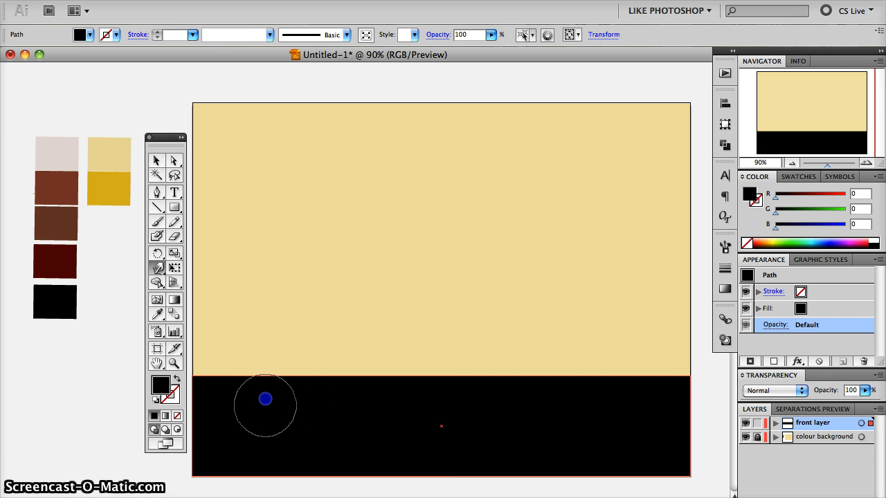
mouse_move(265, 385)
left_mouse_down()
mouse_move(298, 395)
mouse_move(302, 383)
mouse_move(337, 398)
mouse_move(344, 382)
mouse_move(371, 391)
mouse_move(382, 376)
mouse_move(418, 385)
left_mouse_up()
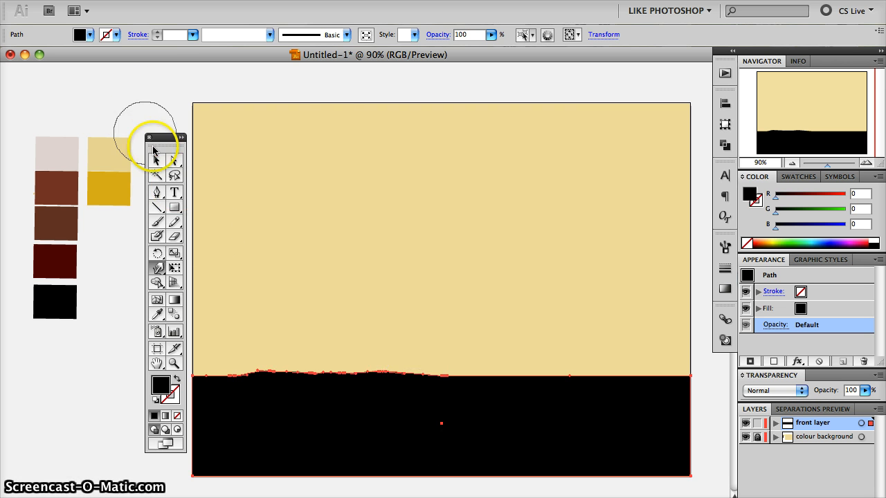
left_click(156, 159)
left_click(333, 93)
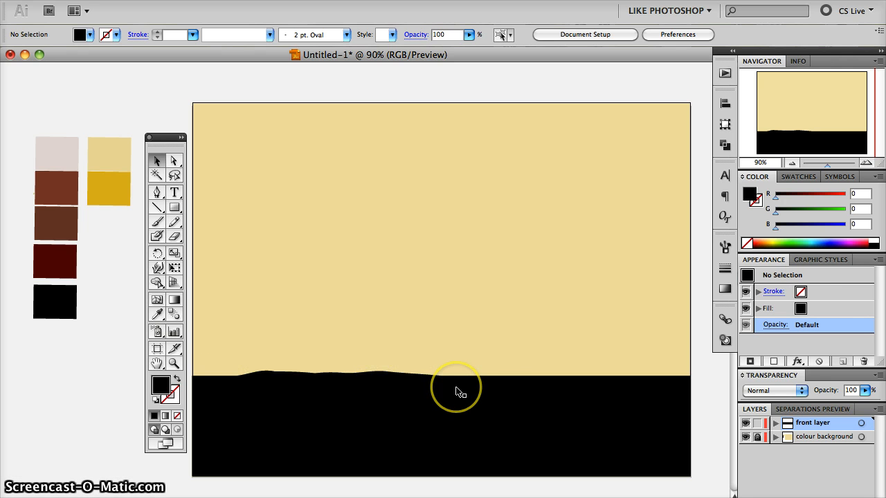
- Warp the remaining flat parts of the black shape's upper edge into soft hills, undoing the dent made in its right side
left_click(157, 268)
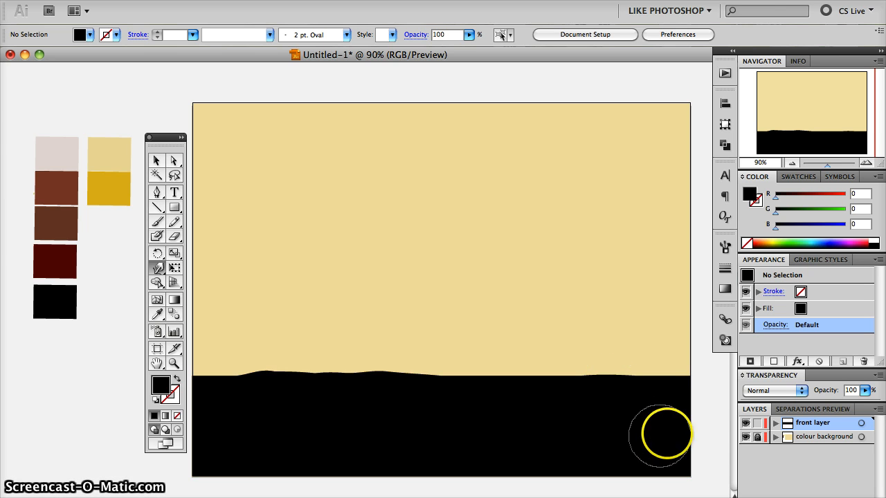
mouse_move(696, 421)
left_mouse_down()
mouse_move(655, 429)
mouse_move(704, 401)
mouse_move(674, 419)
mouse_move(693, 422)
mouse_move(673, 432)
left_mouse_up()
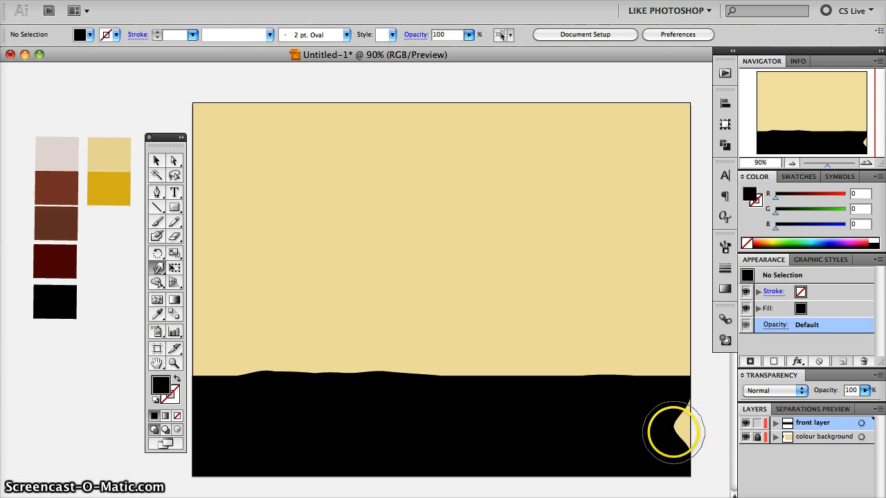
key("super+z")
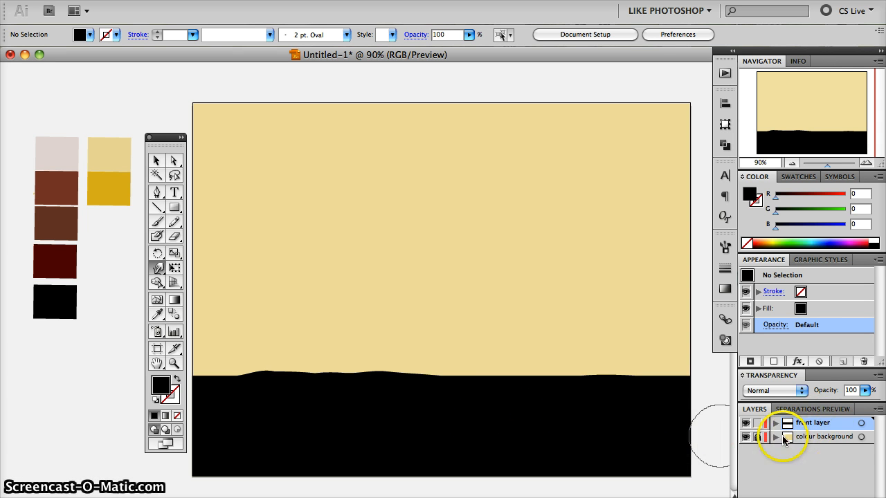
left_click_drag(241, 395, 235, 385)
left_click_drag(455, 394, 516, 374)
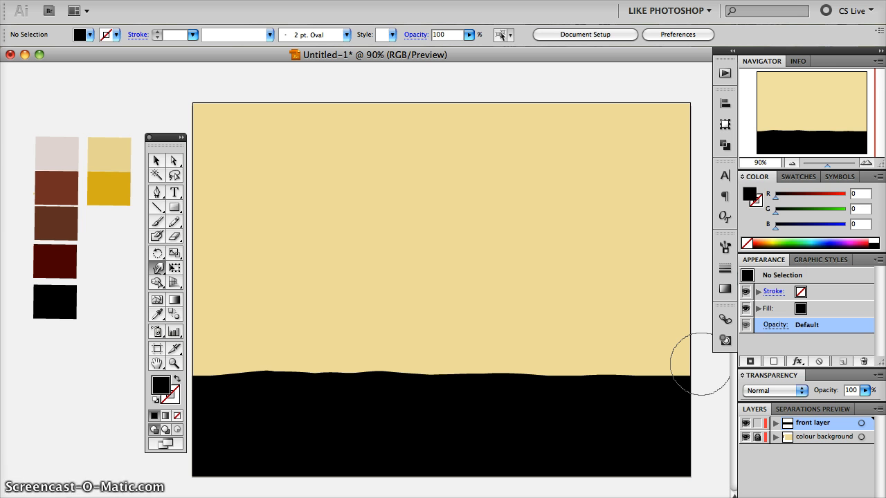
- Add a new layer between front layer and colour background and name it "2nd layer"
left_click(843, 497)
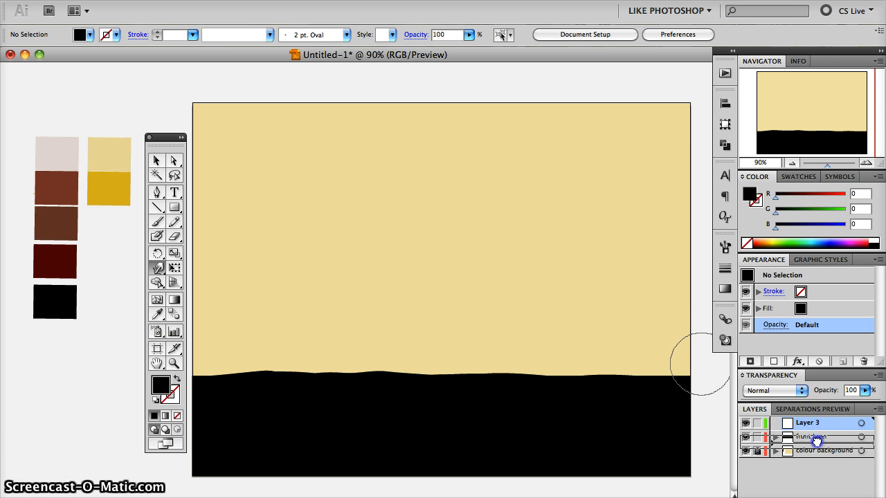
left_click_drag(816, 442, 811, 442)
double_click(808, 441)
type("2")
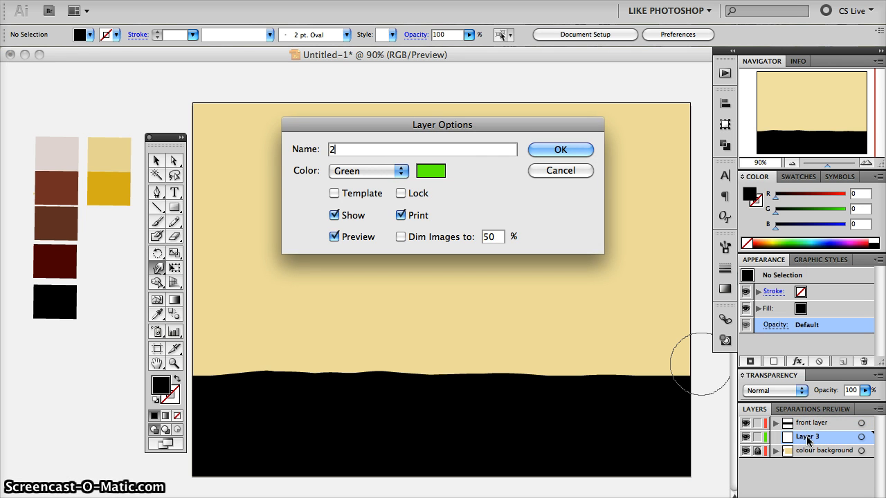
type("nd layer")
key("Return")
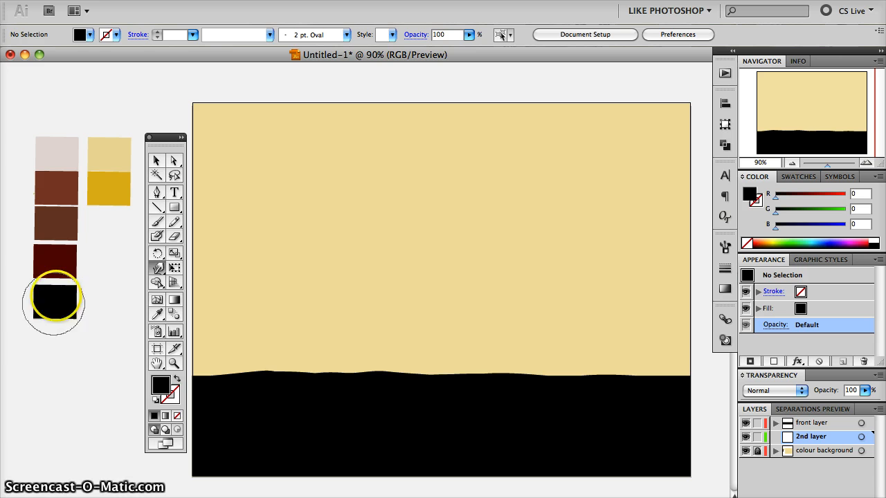
- Draw a full-width rectangle in the sampled dark maroon, from above the black hills to the artboard's lower edge, and set its opacity to 83%
left_click(159, 313)
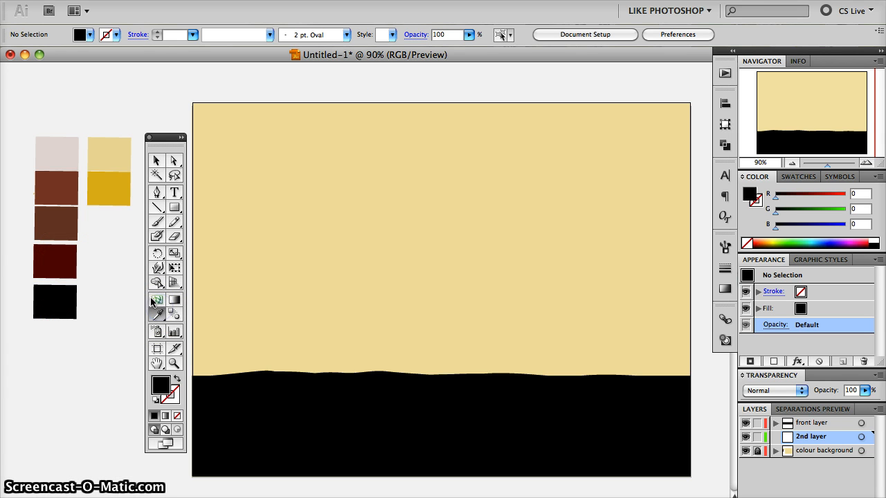
left_click(54, 255)
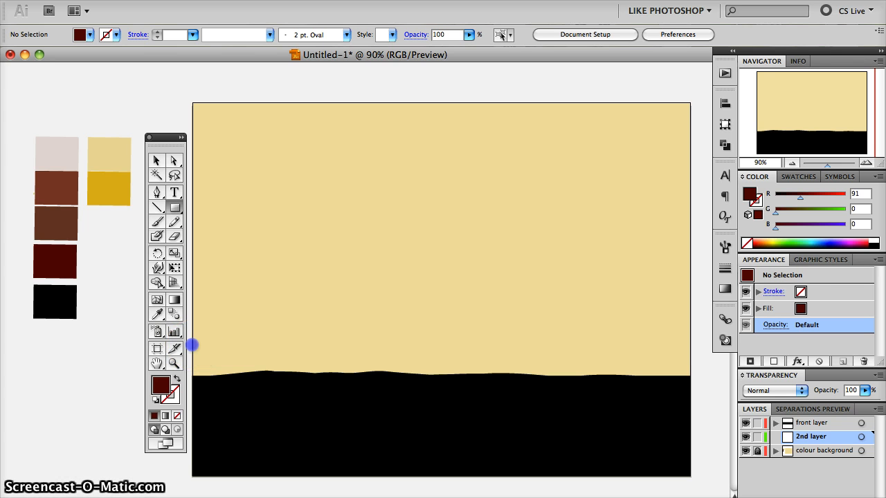
left_click_drag(372, 402, 691, 477)
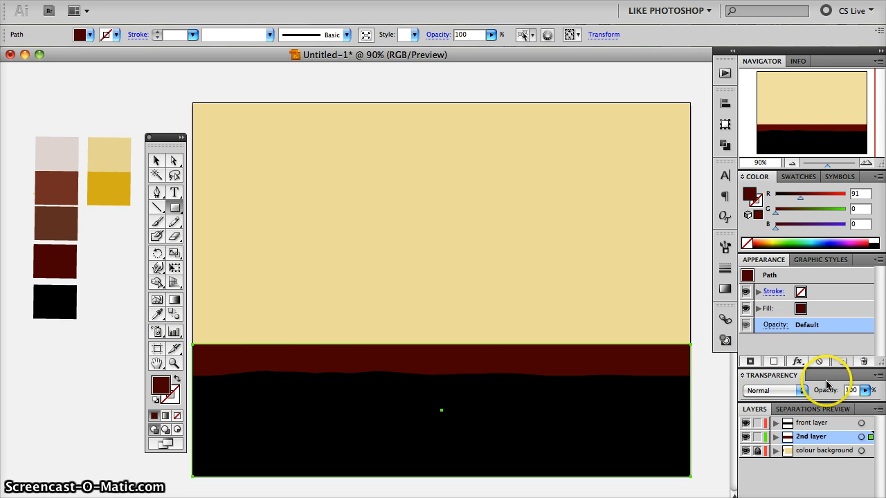
left_click(866, 390)
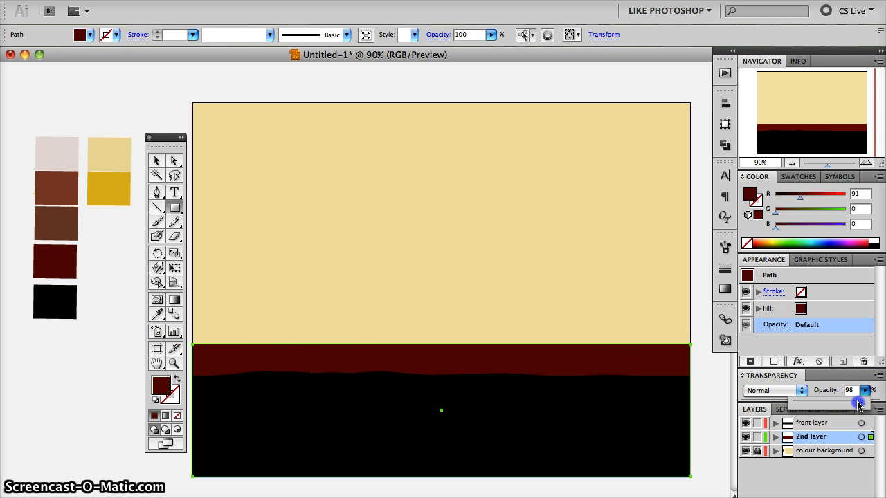
left_click_drag(852, 406, 853, 406)
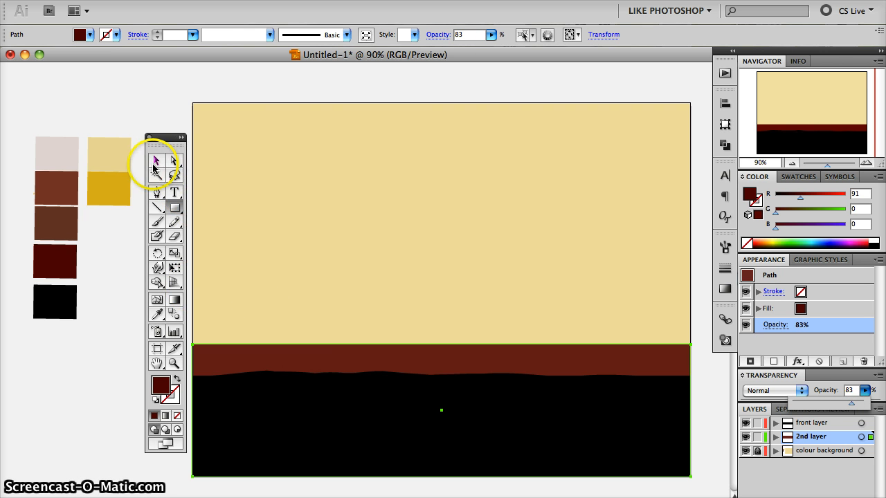
- Lower the maroon rectangle's upper edge so only a thin band shows above the black hills, and deselect it
left_click(154, 164)
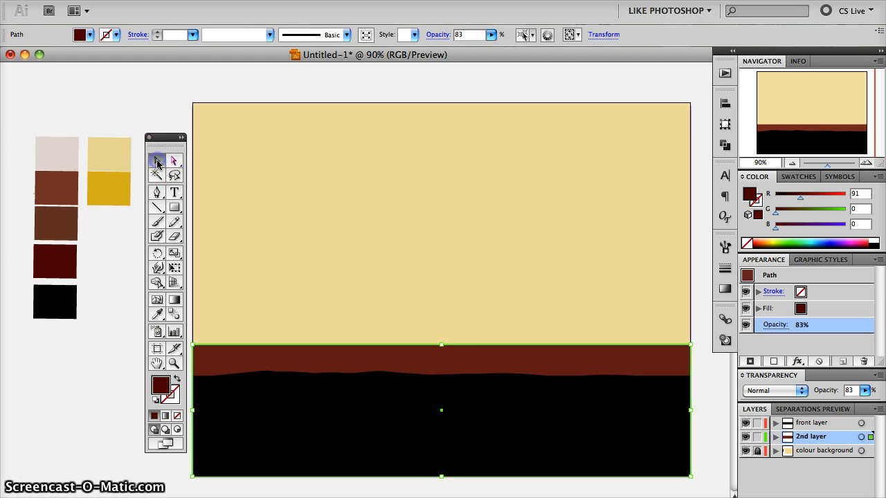
left_click_drag(441, 344, 442, 364)
left_click(477, 484)
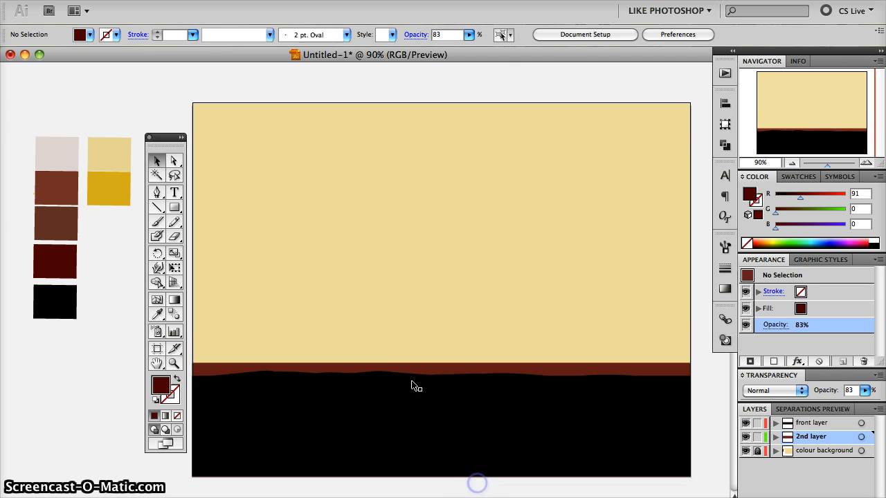
- Undo the first warp, lock front layer and warp the maroon band's upper edge into soft hills, highest at its left end
left_click(157, 268)
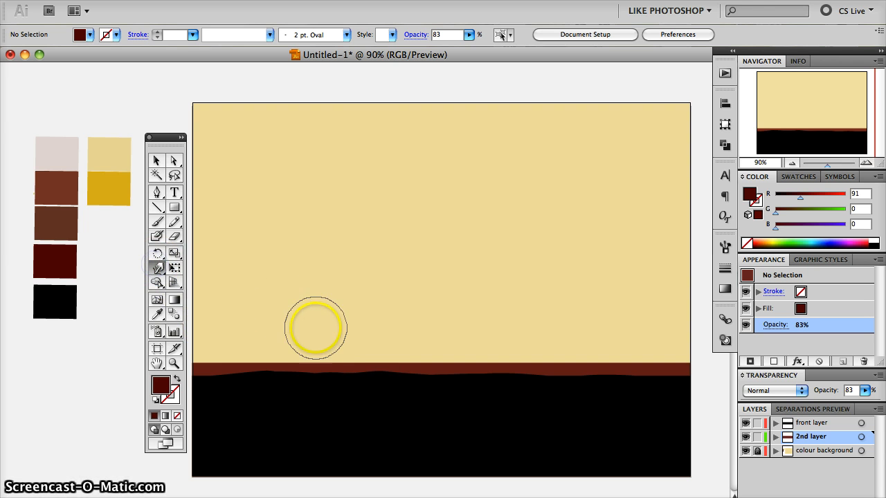
left_click_drag(313, 367, 311, 359)
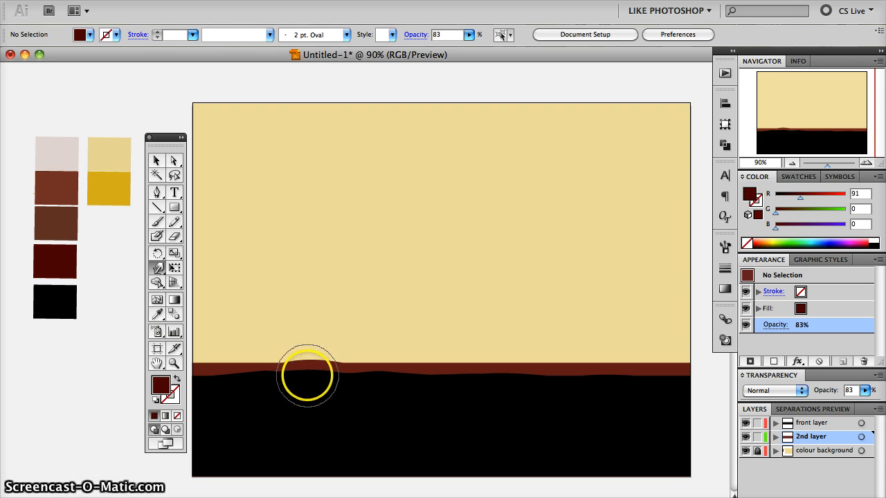
key("ctrl+z")
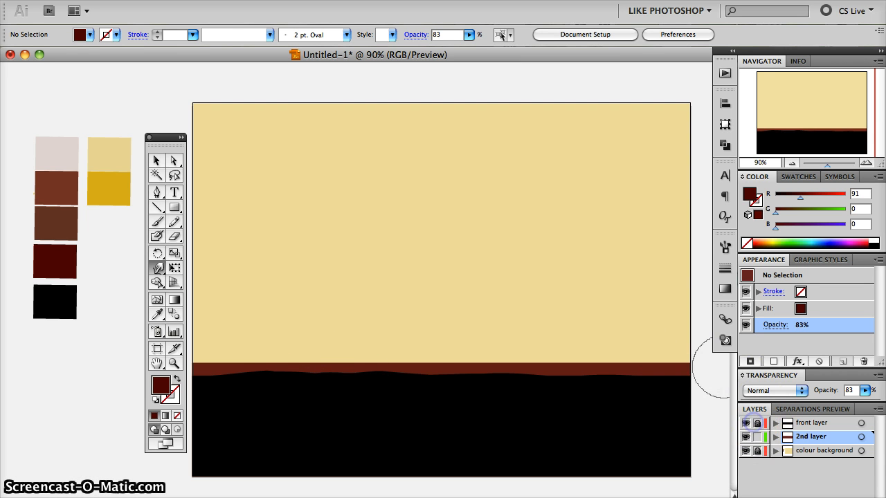
left_click_drag(265, 377, 301, 364)
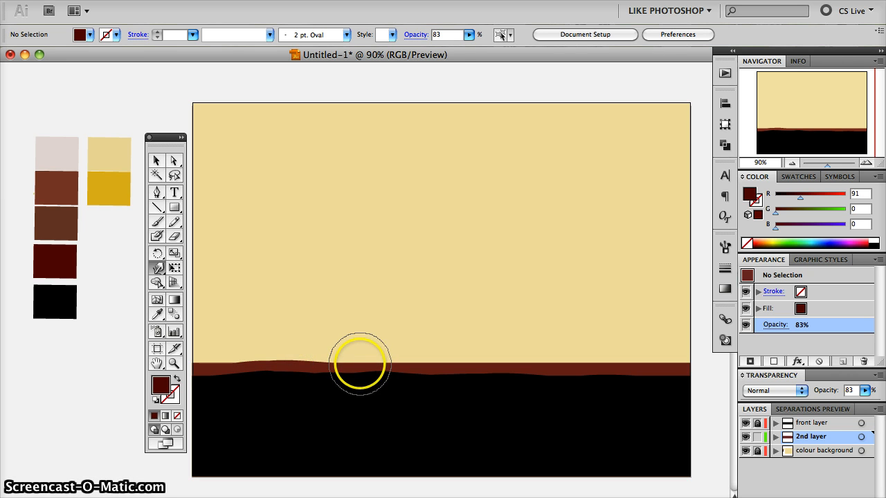
left_click_drag(359, 369, 359, 362)
mouse_move(476, 371)
left_mouse_down()
mouse_move(475, 358)
mouse_move(614, 366)
mouse_move(613, 357)
left_mouse_up()
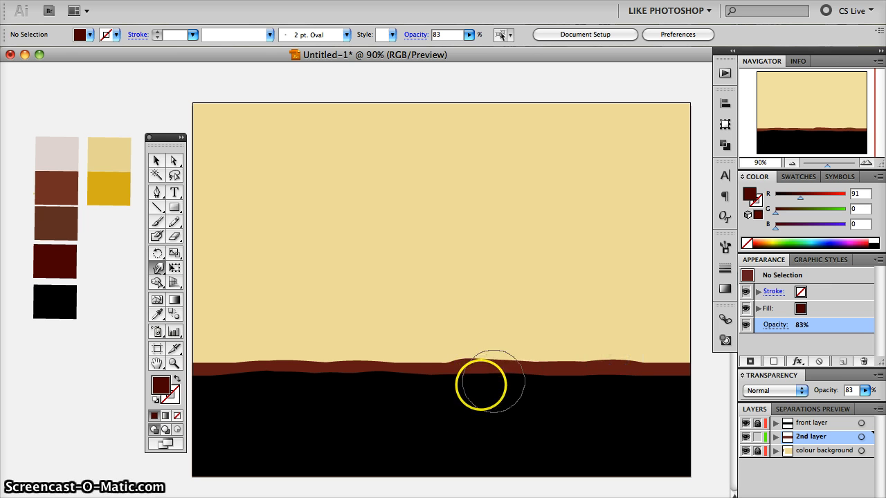
mouse_move(273, 369)
left_mouse_down()
mouse_move(273, 361)
mouse_move(223, 360)
left_mouse_up()
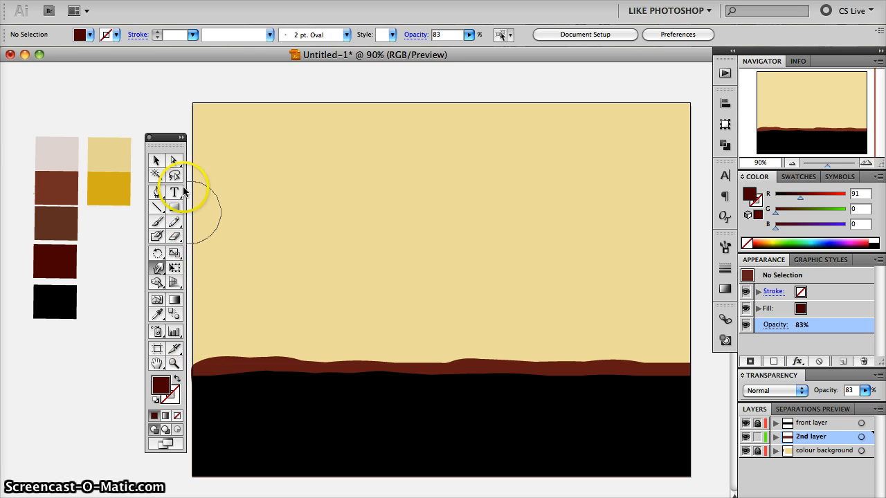
- Select the maroon hill shape and delete the bulging anchor point at the left end of its upper edge
left_click(157, 160)
left_click(196, 379)
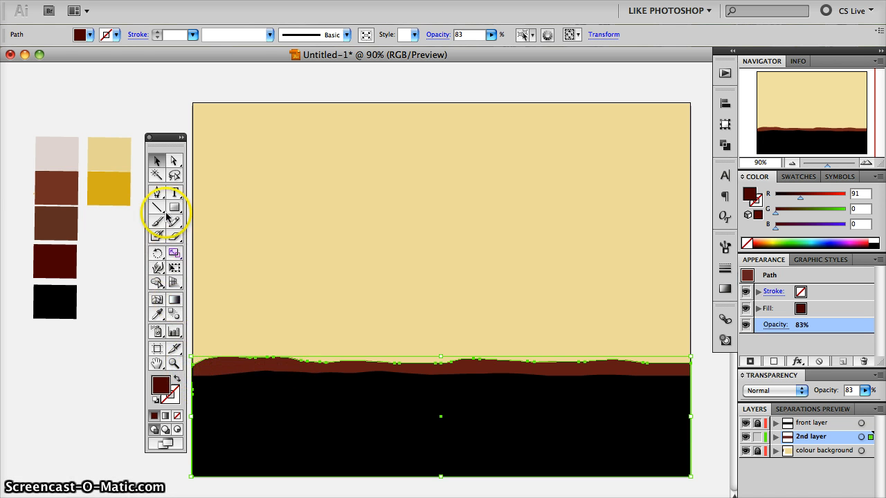
left_click_drag(157, 194, 241, 230)
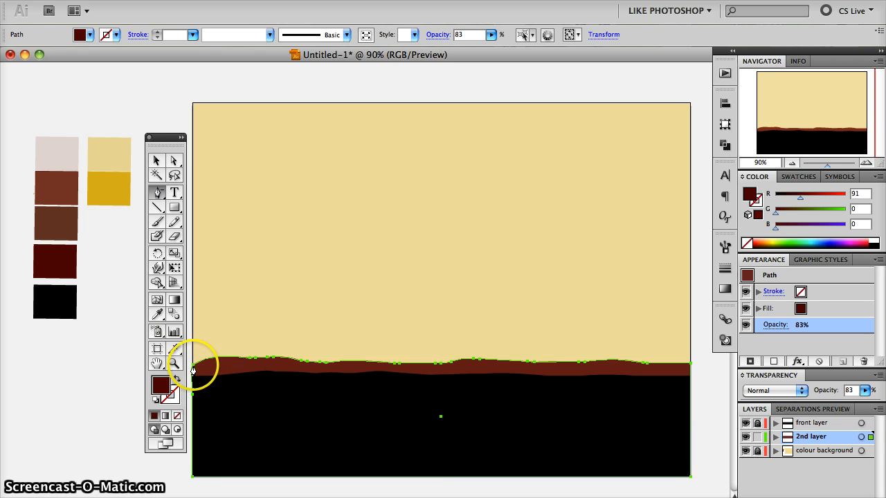
left_click(193, 369)
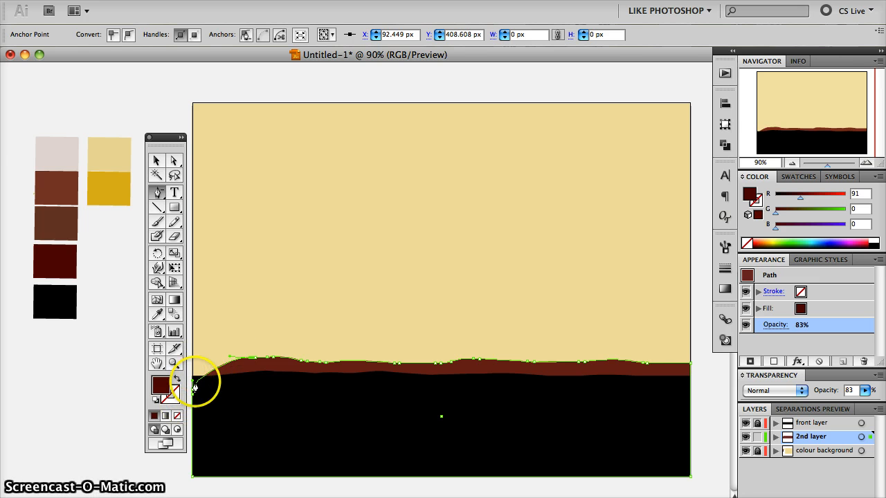
- Pull the curve handle at the maroon hill's left end out to the artboard edge to round the slope, and deselect the shape
left_click(177, 165)
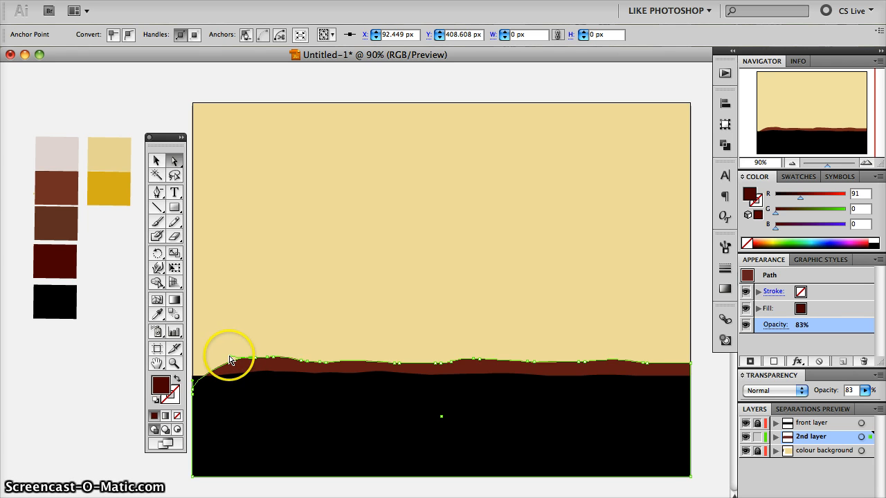
left_click_drag(231, 360, 211, 340)
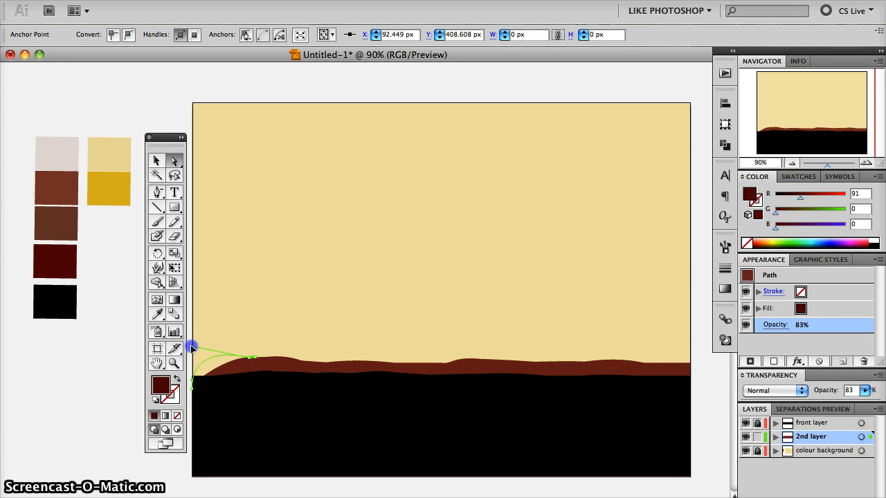
left_click_drag(188, 363, 197, 365)
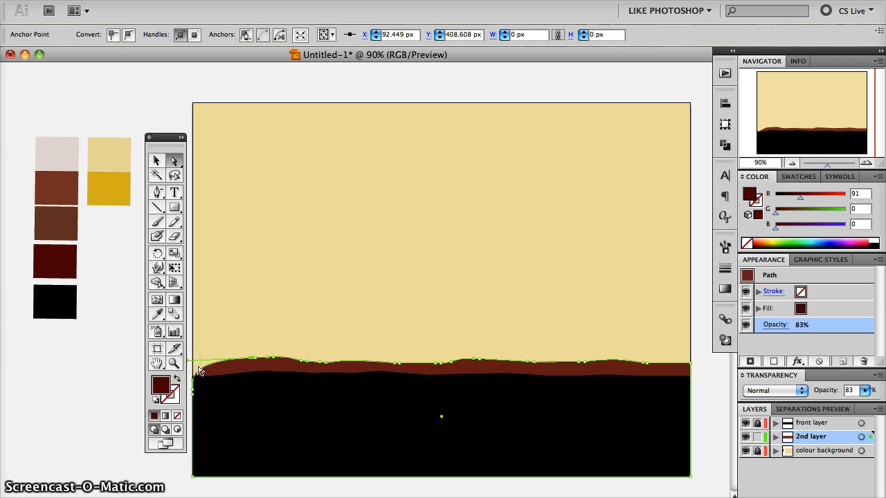
left_click(279, 377)
left_click(260, 314)
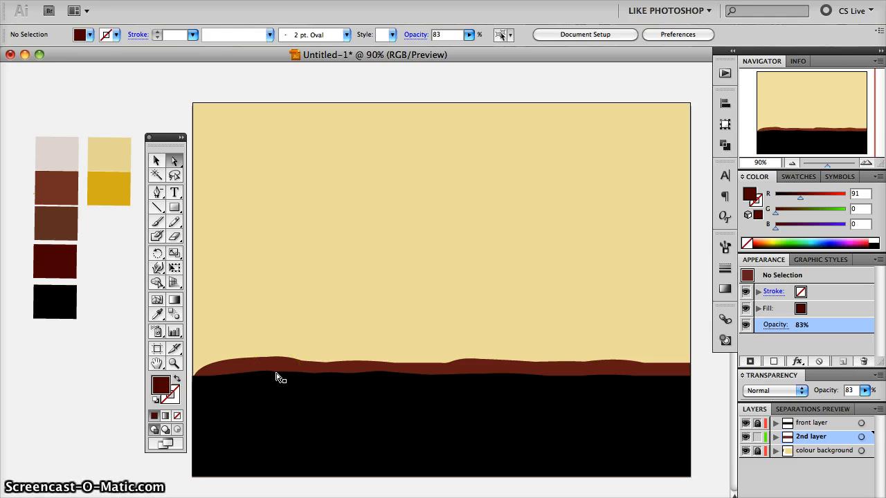
- Lock 2nd layer and add a new layer named "3rd layer" between it and colour background
left_click(758, 438)
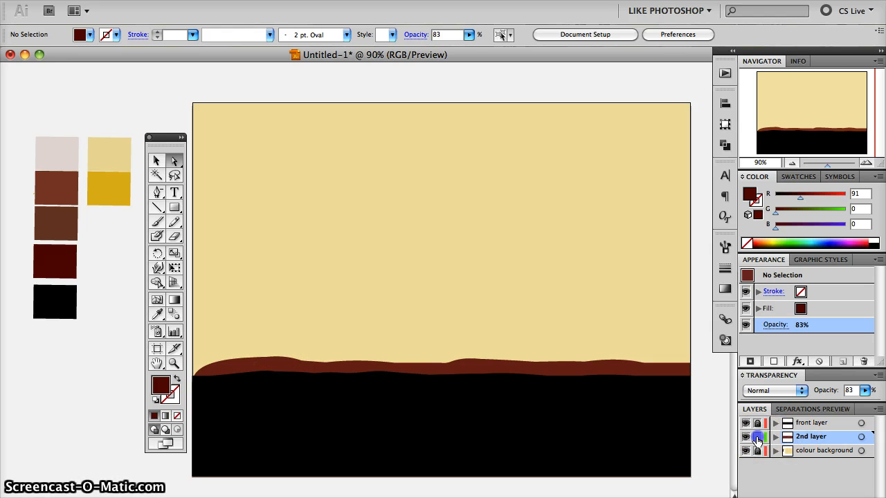
key("super+l")
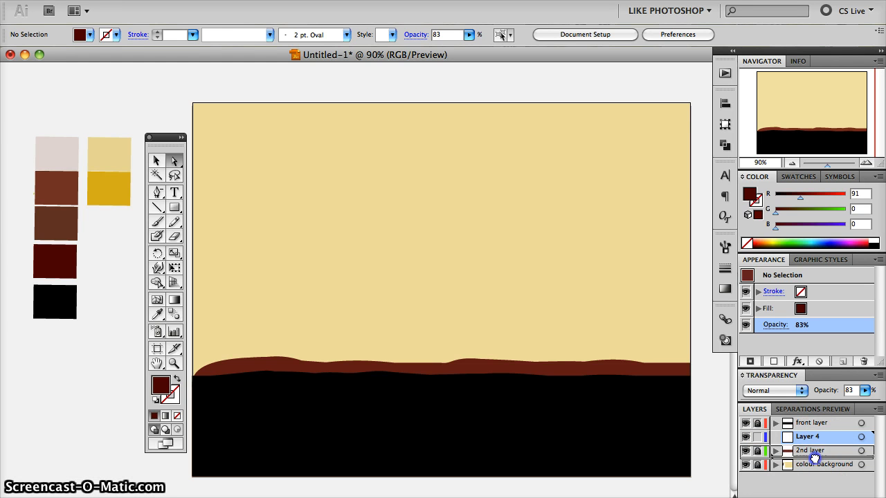
left_click_drag(815, 457, 814, 460)
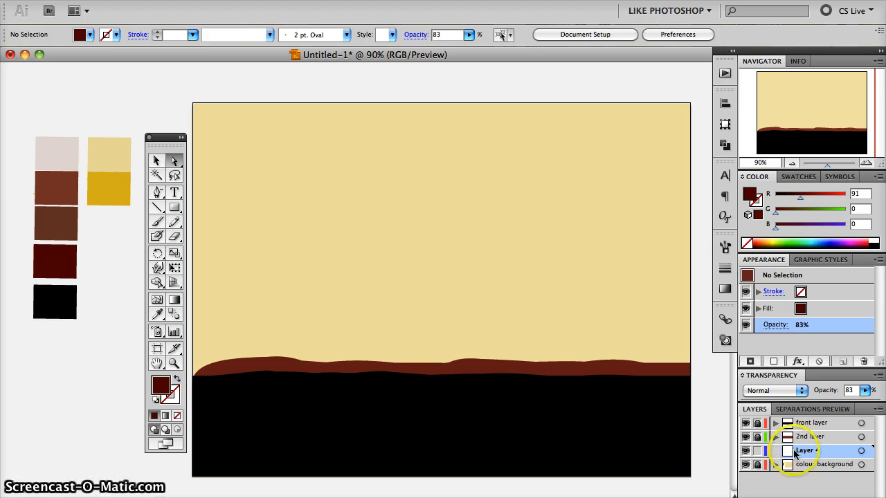
double_click(808, 451)
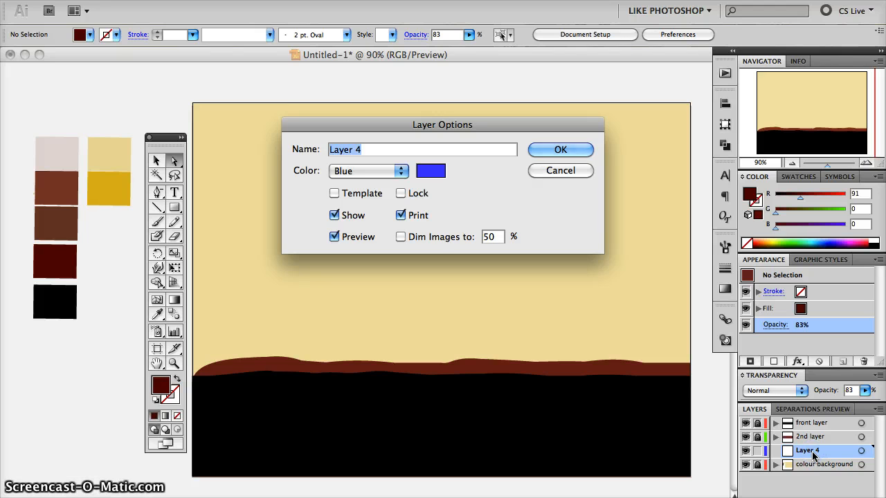
type("3rd laye")
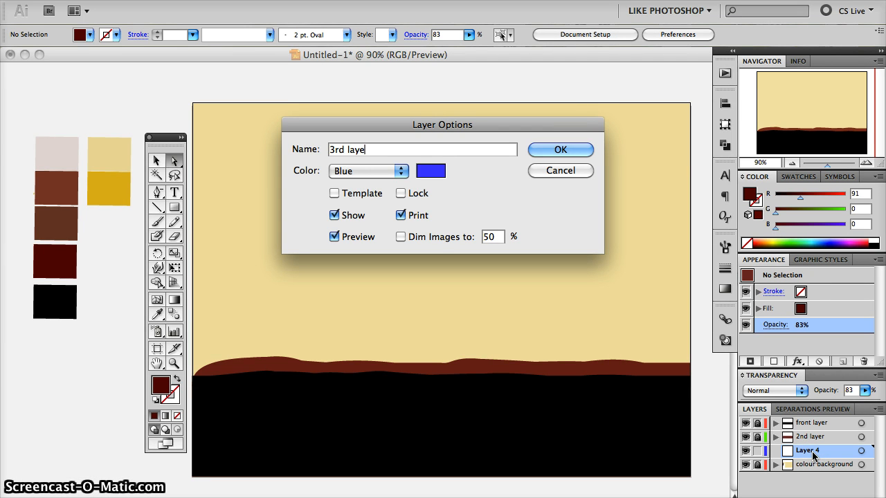
type("r")
key("Return")
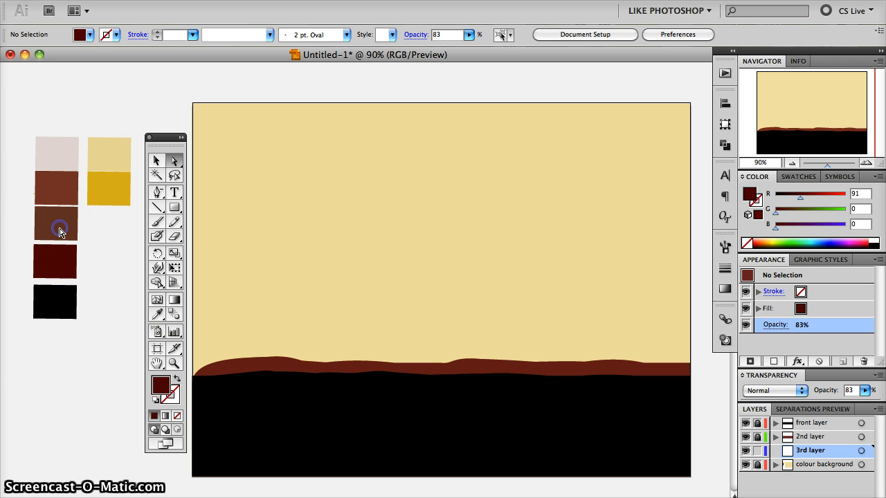
- Draw a full-width rectangle in the sampled brown on 3rd layer, from above the maroon hills to the artboard's lower edge
left_click(158, 314)
left_click(54, 227)
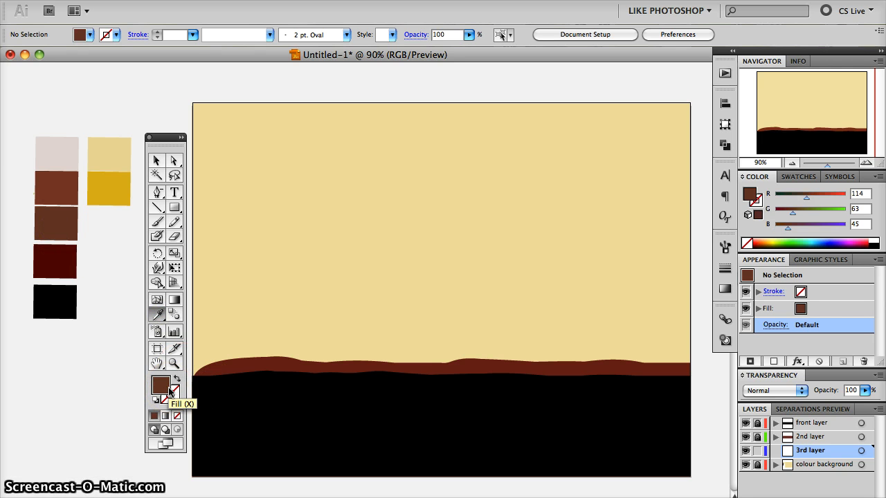
left_click(175, 207)
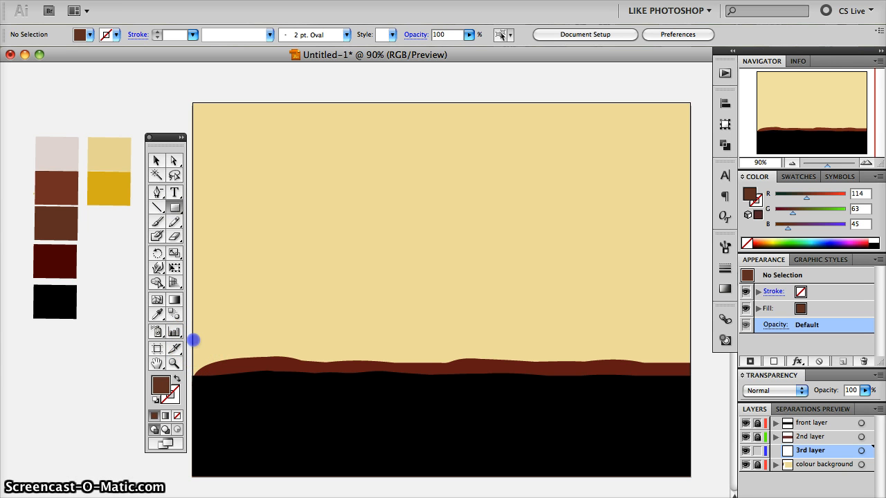
left_click_drag(326, 400, 692, 478)
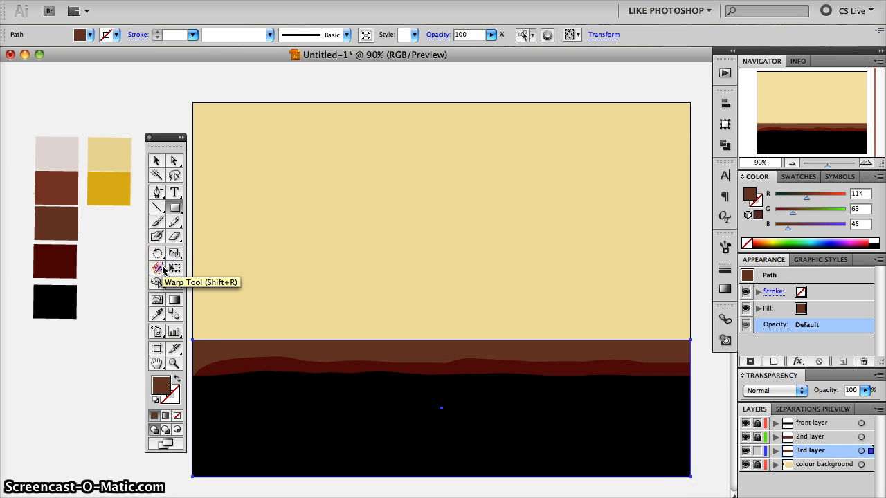
- Add an anchor point with the Pen tool on the brown rectangle's upper edge, about a sixth of the way in from its left end
left_click(157, 194)
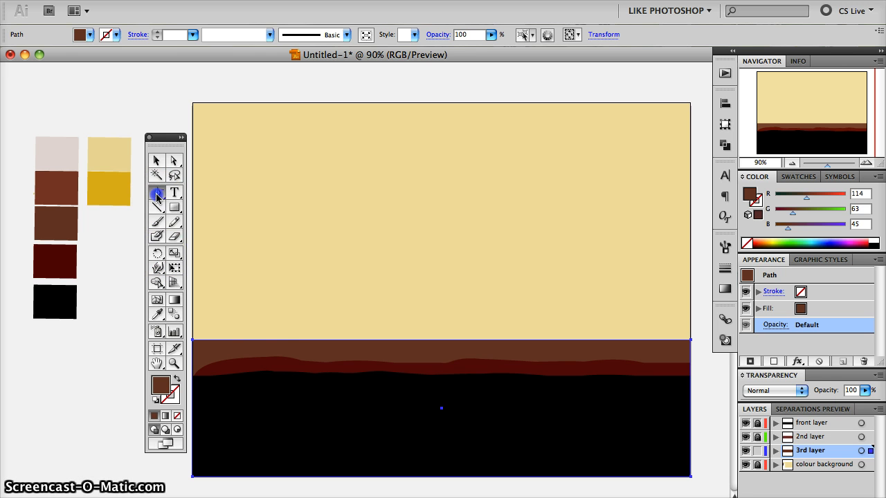
left_click_drag(157, 194, 213, 201)
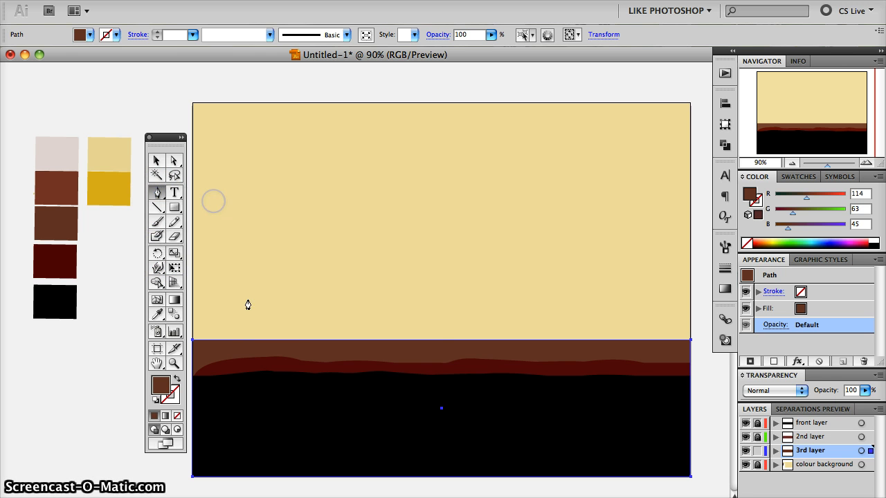
left_click(274, 341)
left_click(455, 340)
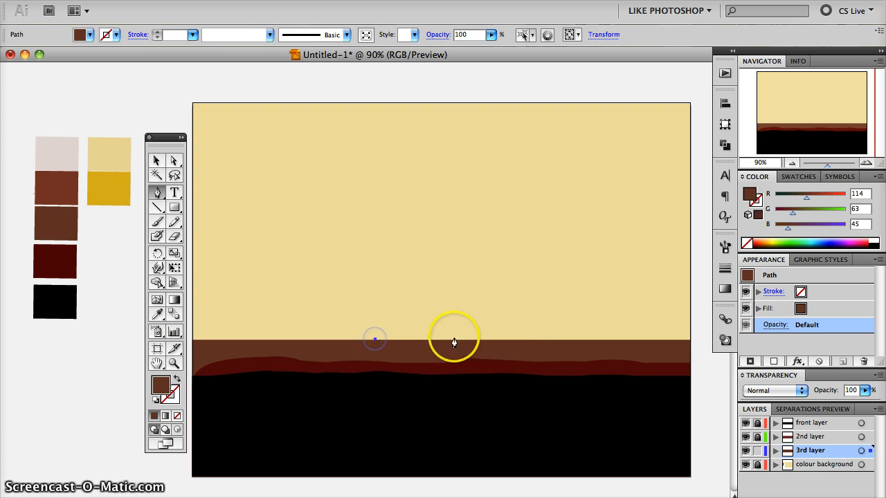
left_click(554, 342)
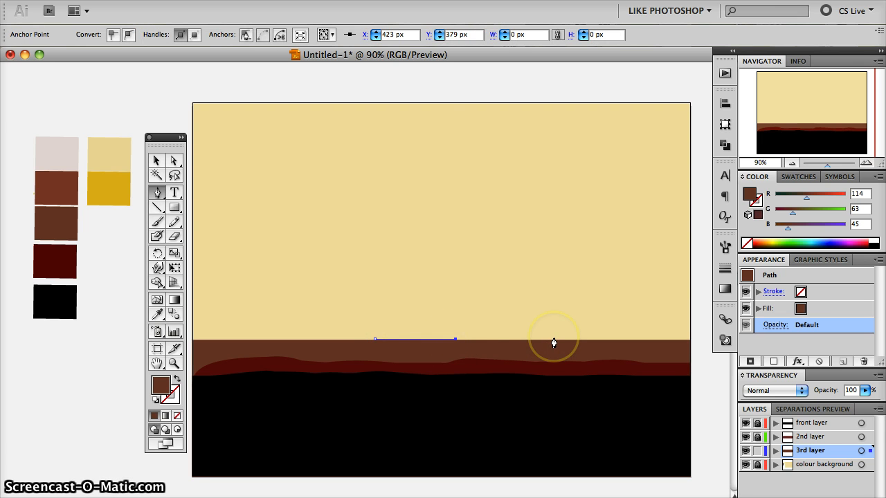
left_click(553, 342)
left_click(459, 340)
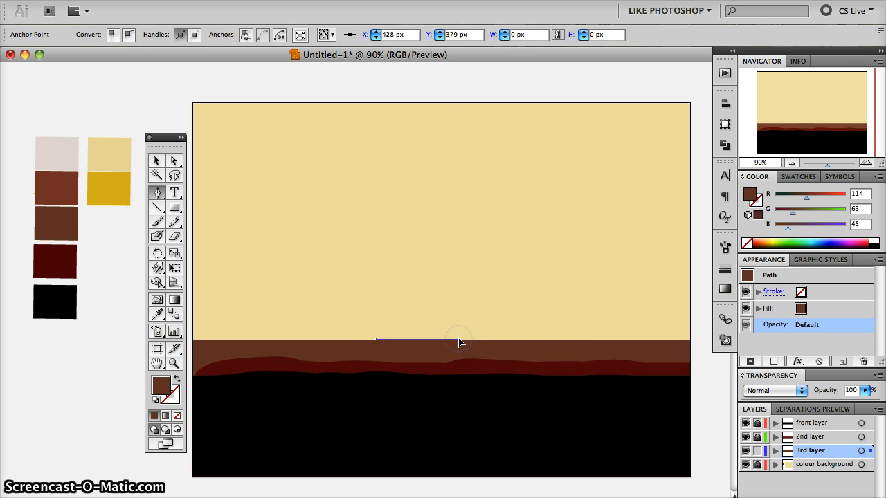
left_click(461, 342)
left_click(157, 160)
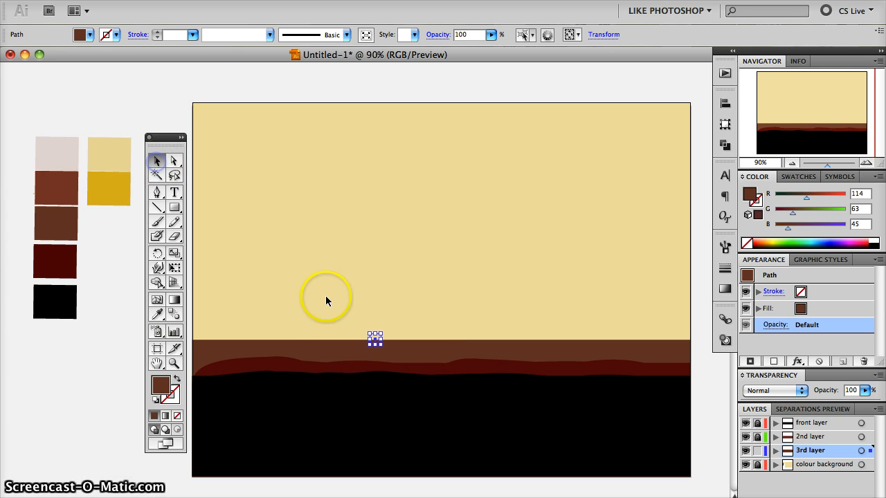
key("super+z")
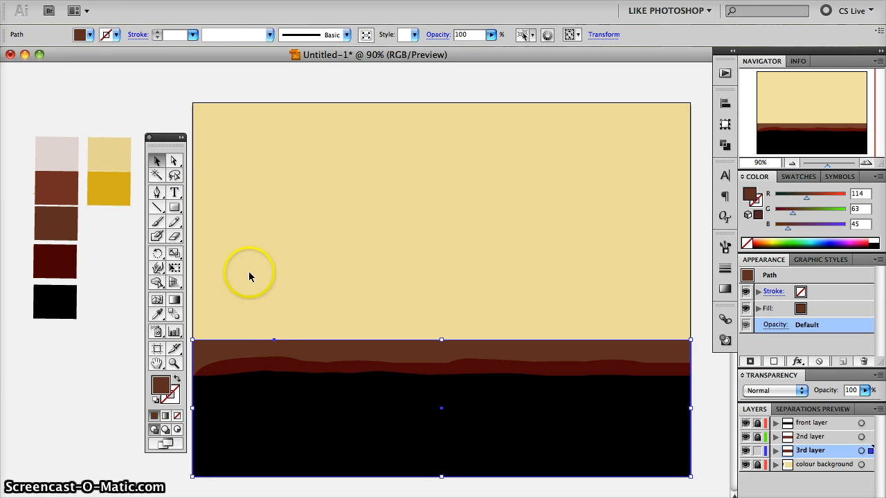
left_click(279, 345)
left_click(282, 304)
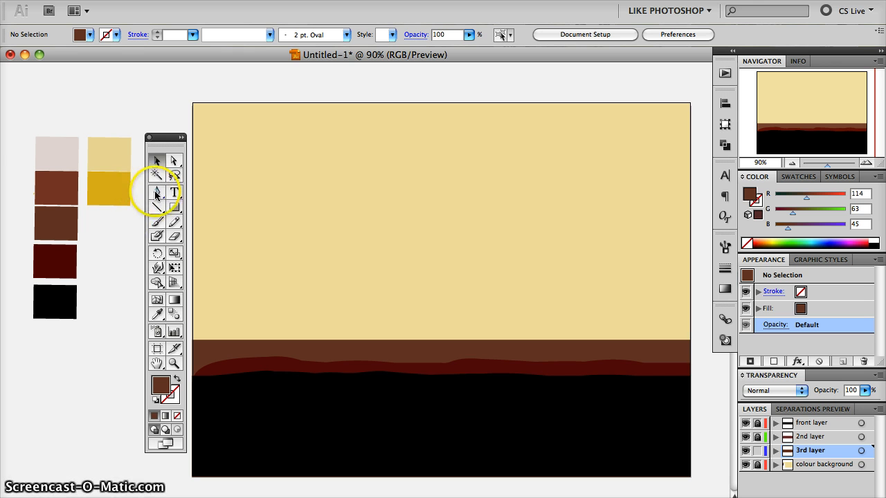
- Add four more anchor points with the Add Anchor Point tool, spread rightwards along the brown rectangle's upper edge
left_click_drag(155, 193, 222, 208)
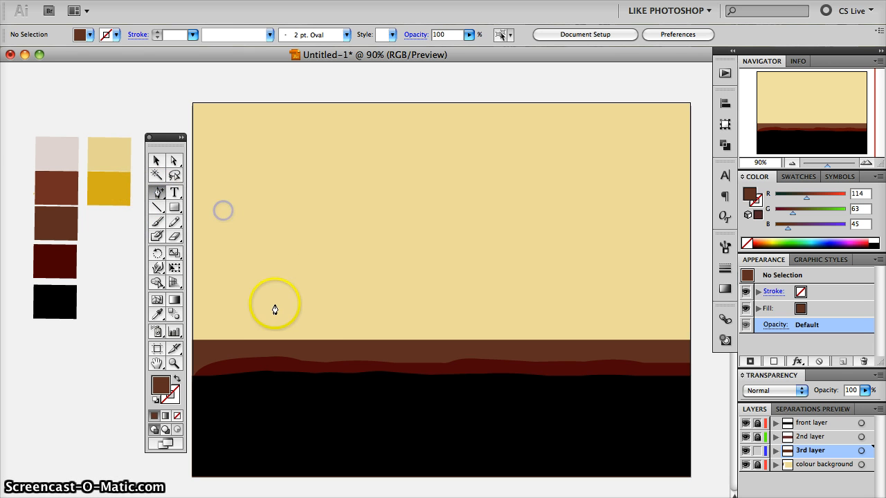
left_click(299, 343)
left_click(429, 340)
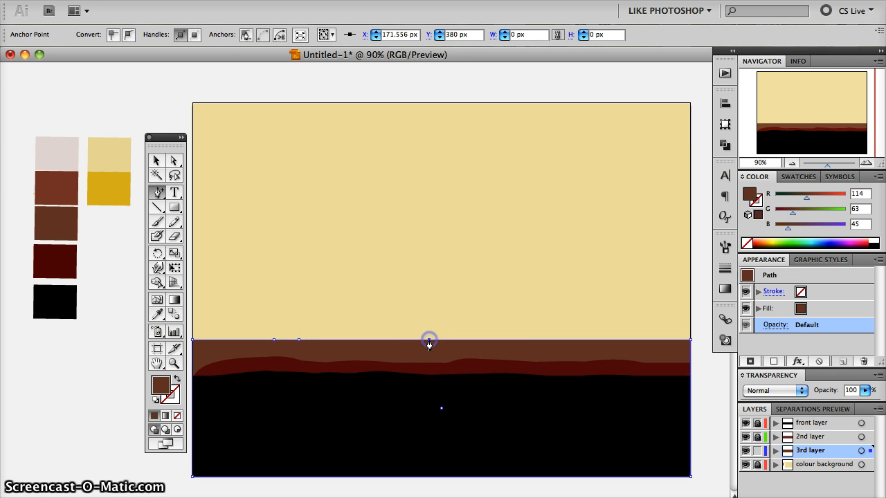
left_click(551, 342)
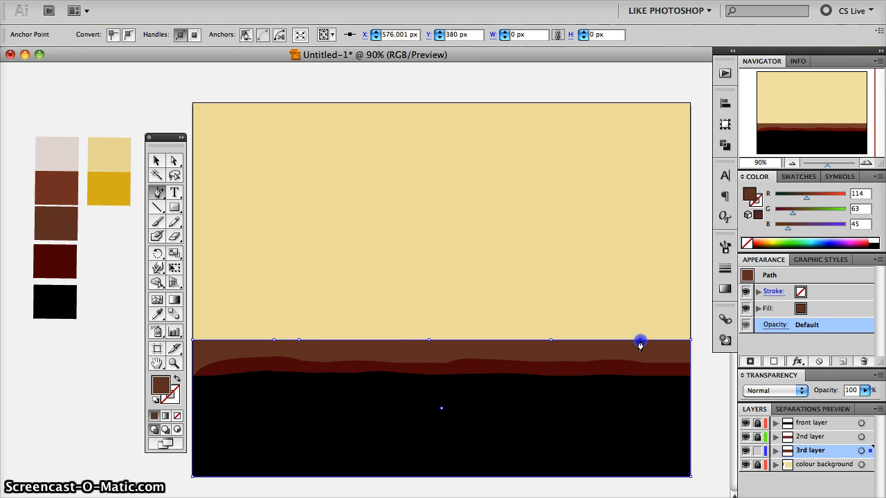
- Reposition the added anchor points with the Direct Selection tool to form a ridge with peaks near both ends and a lower middle
left_click_drag(178, 161, 203, 165)
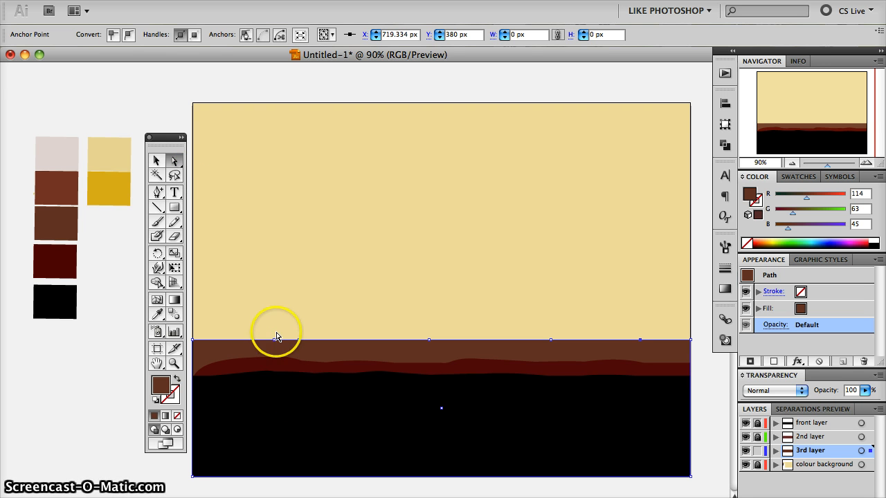
left_click_drag(274, 343, 294, 336)
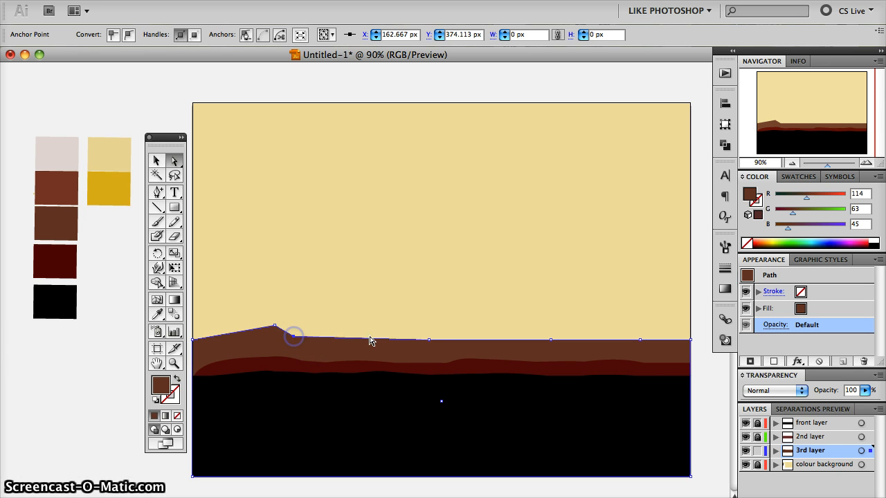
left_click_drag(429, 340, 422, 334)
left_click(550, 340)
left_click_drag(550, 339, 538, 337)
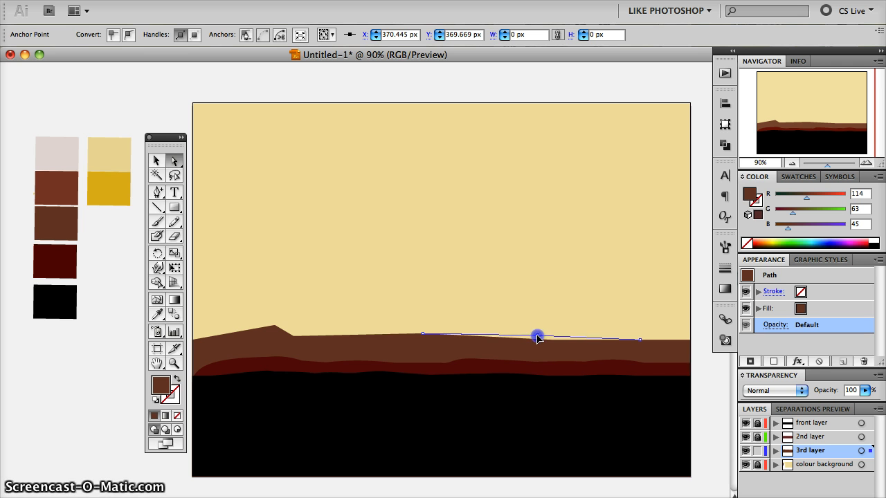
left_click_drag(641, 344, 629, 324)
- Move the whole brown hill shape slightly down so its ridge sits closer to the maroon hills, and deselect it
left_click_drag(537, 354, 540, 357)
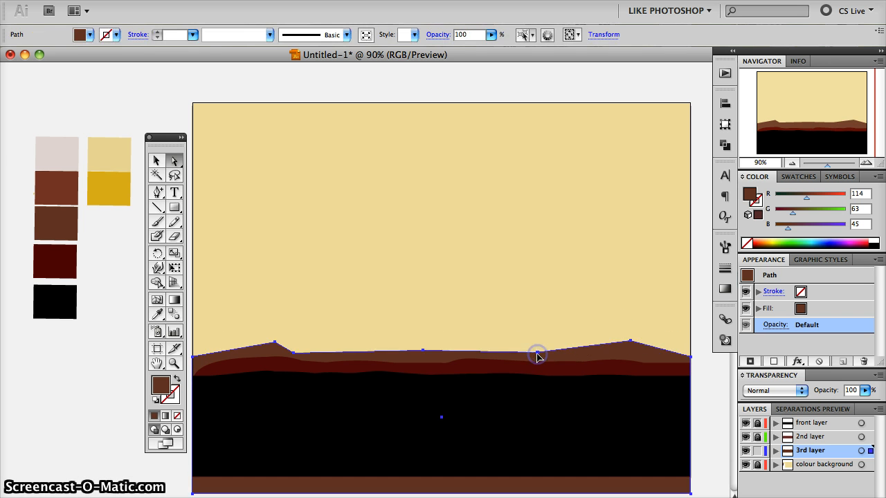
key("super+z")
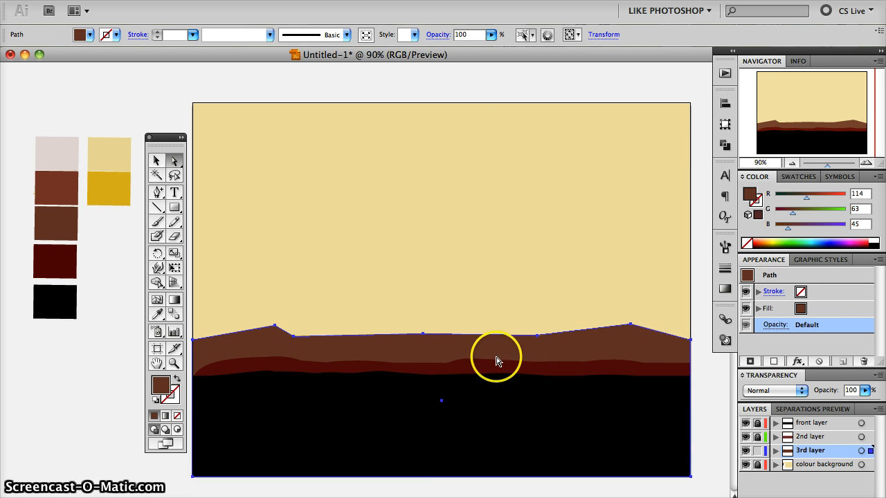
left_click_drag(423, 333, 423, 342)
left_click(499, 310)
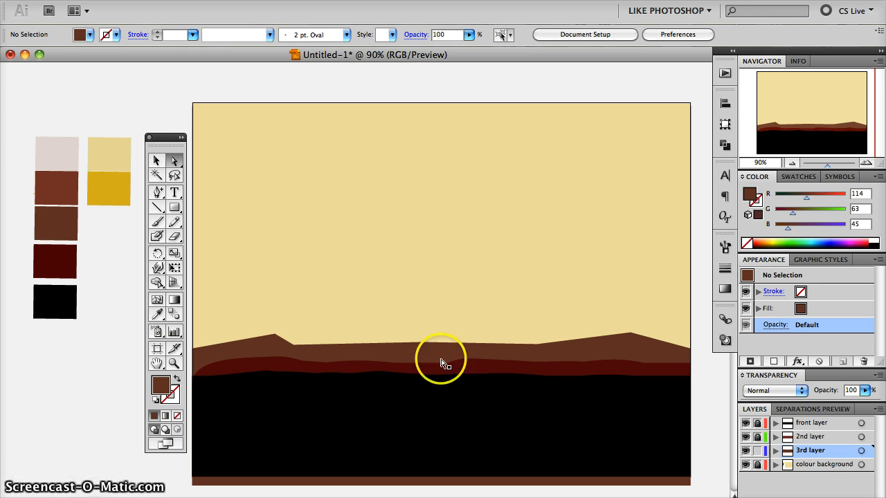
left_click(466, 350)
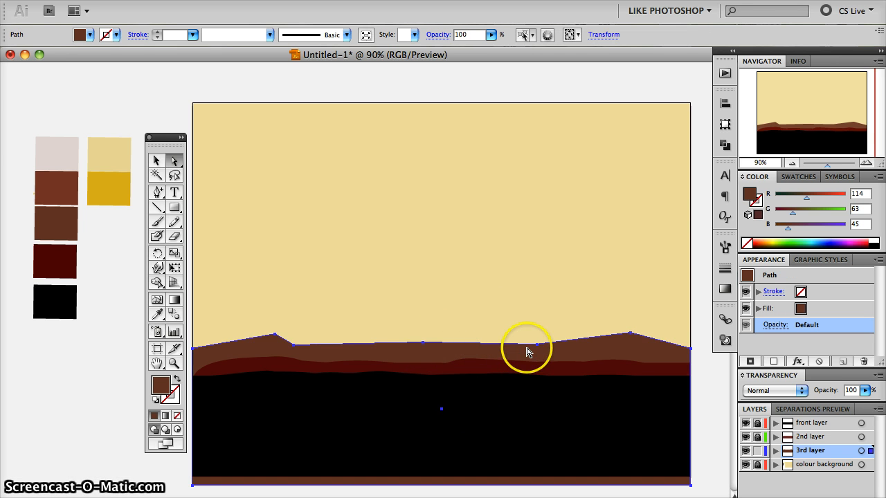
left_click_drag(539, 350, 537, 349)
left_click(543, 310)
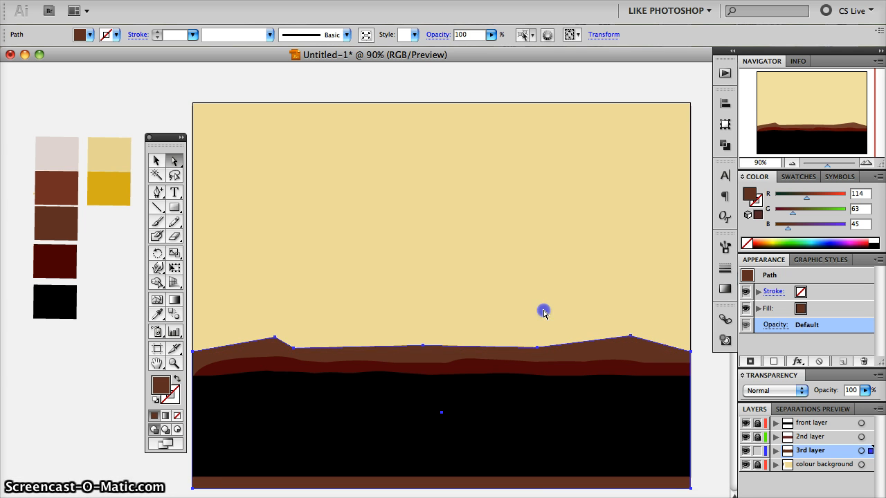
- Shorten the brown hill shape by raising its lower edge to the artboard's lower edge, and deselect it
scroll(474, 337, "down", 3)
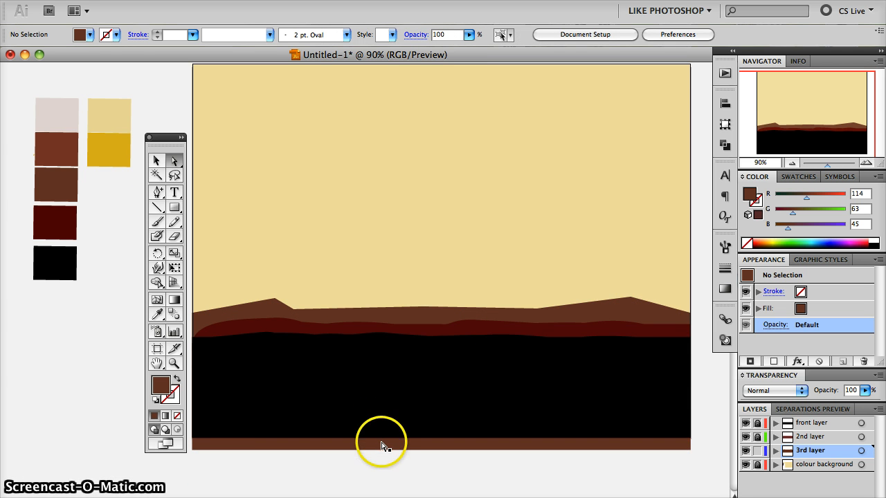
left_click(326, 401)
left_click(157, 162)
left_click(442, 450)
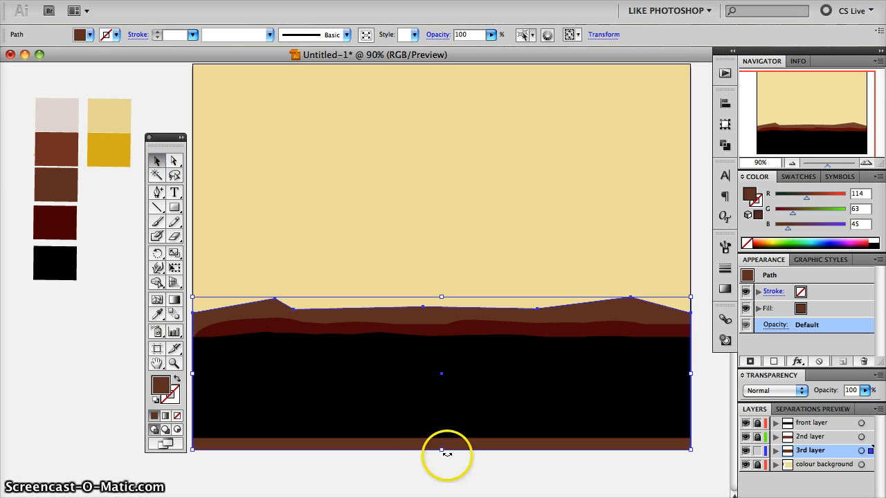
left_click_drag(442, 450, 443, 437)
left_click(421, 473)
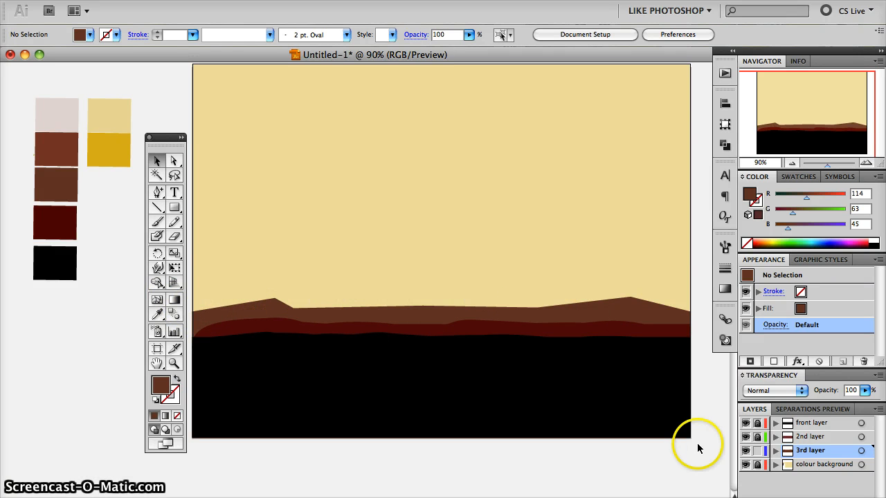
- Lock 3rd layer and create a new layer placed below colour background
left_click(758, 452)
left_click(815, 468)
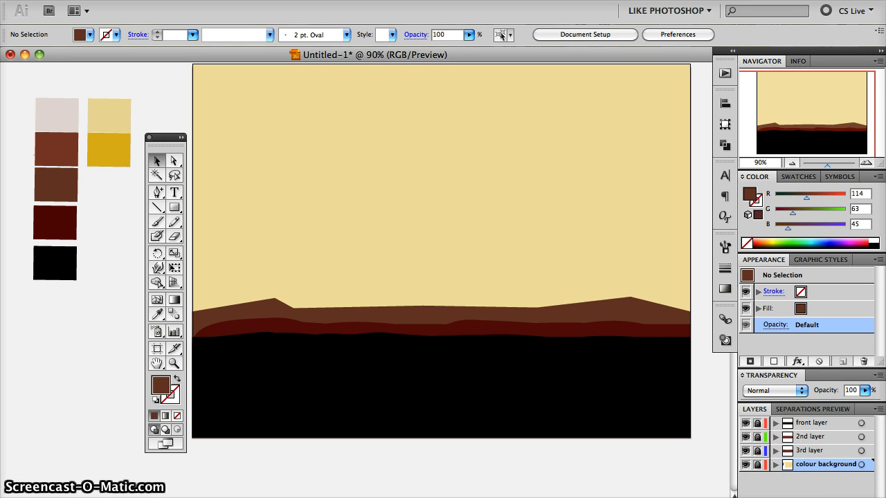
left_click(844, 497)
left_click_drag(821, 467, 819, 489)
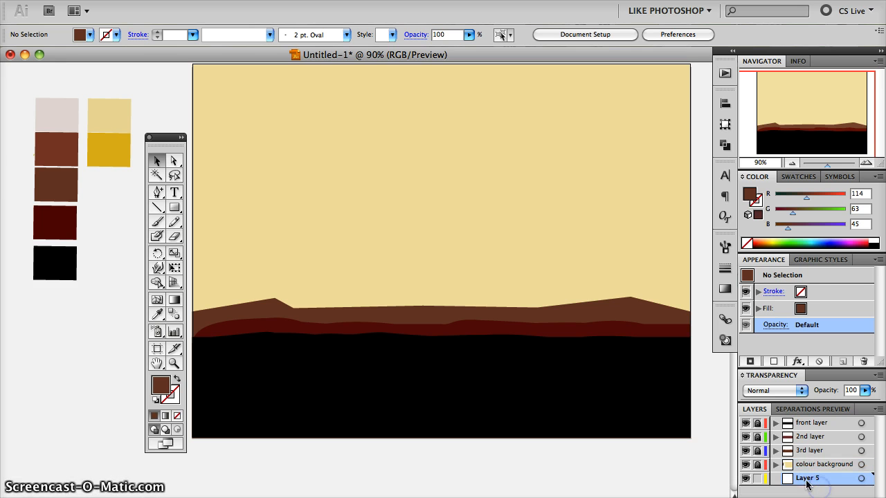
- Rename the new bottom layer as "background"
double_click(807, 480)
left_click(369, 151)
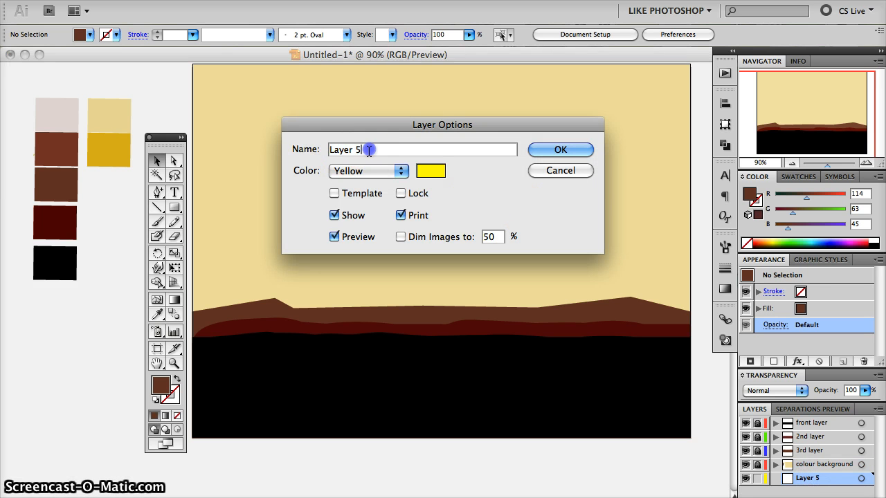
type("bac")
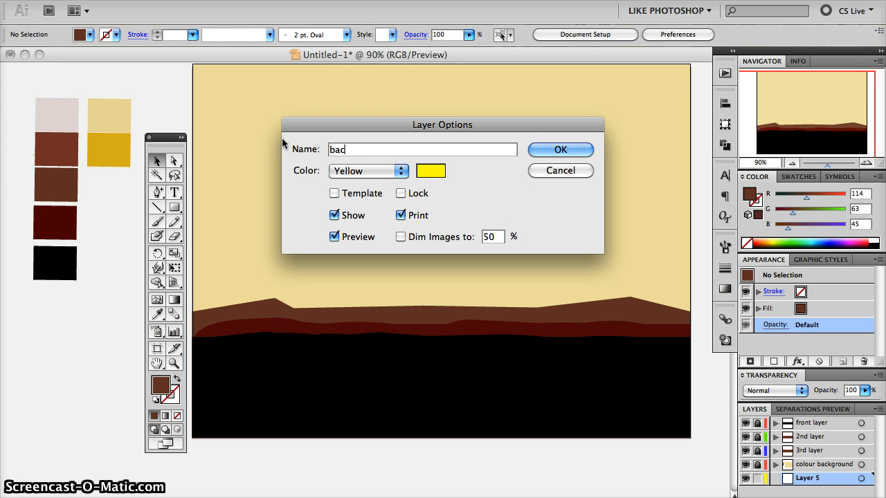
type("kground")
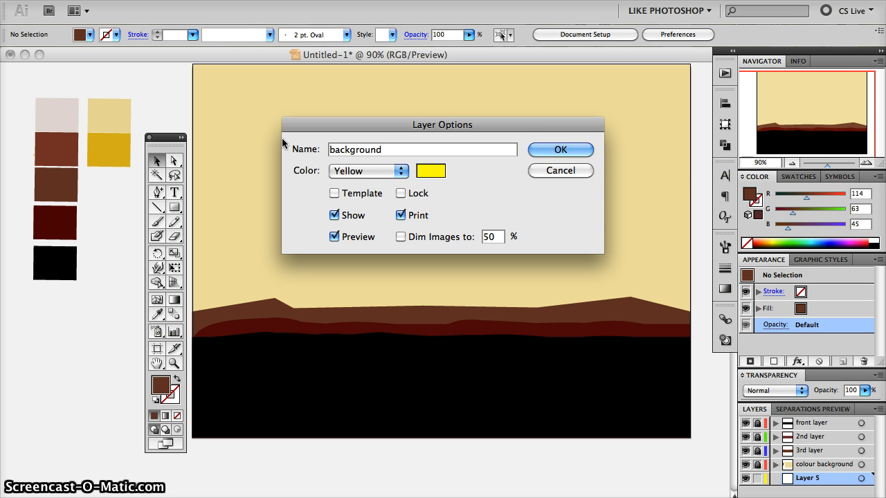
key("Return")
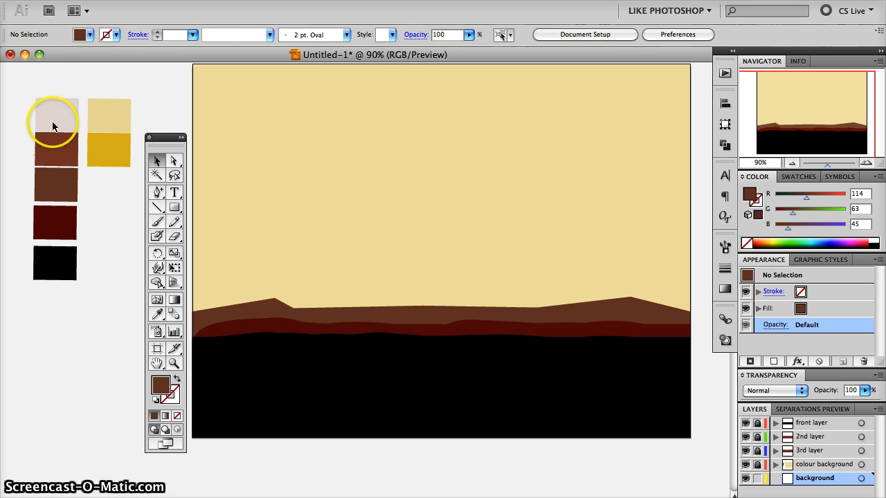
- Sample the reddish-brown swatch and draw a full-width rectangle on the background layer, from above the brown hills to the artboard's lower edge
left_click(158, 315)
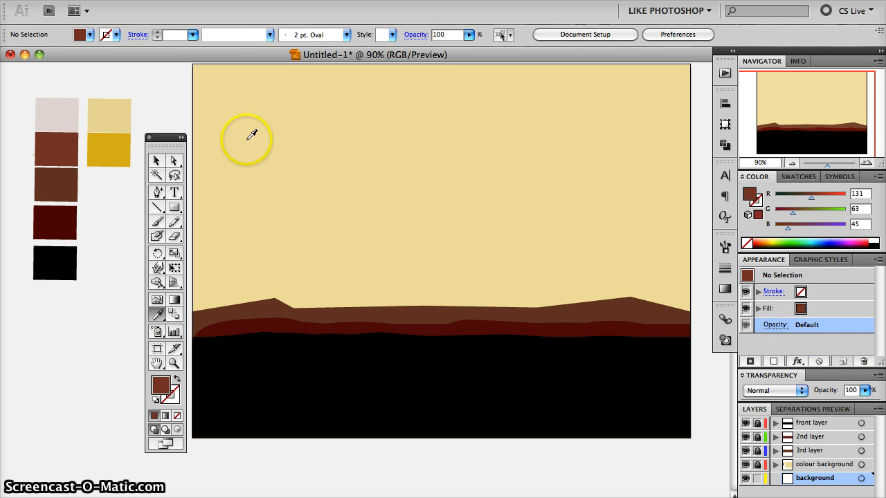
left_click(57, 111)
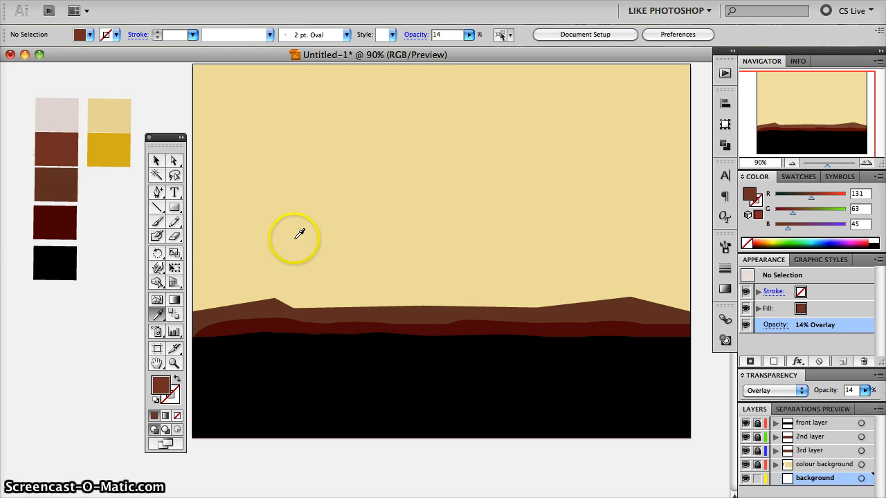
left_click(176, 207)
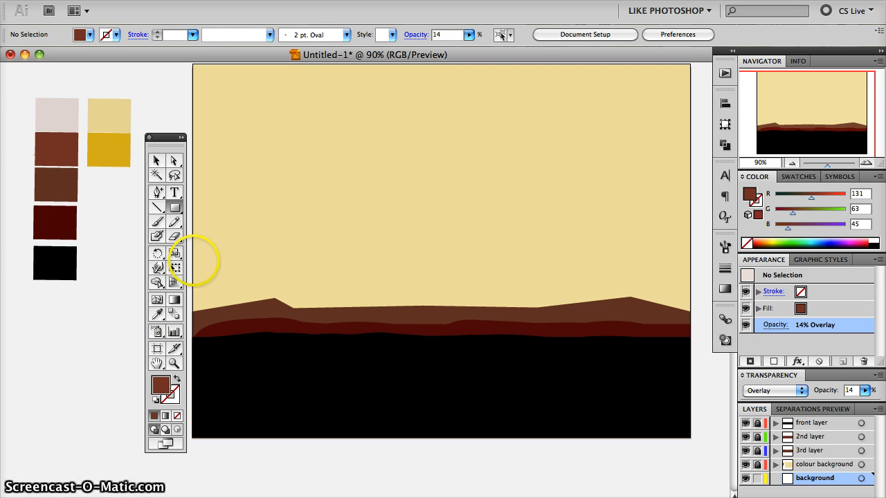
left_click_drag(445, 342, 690, 437)
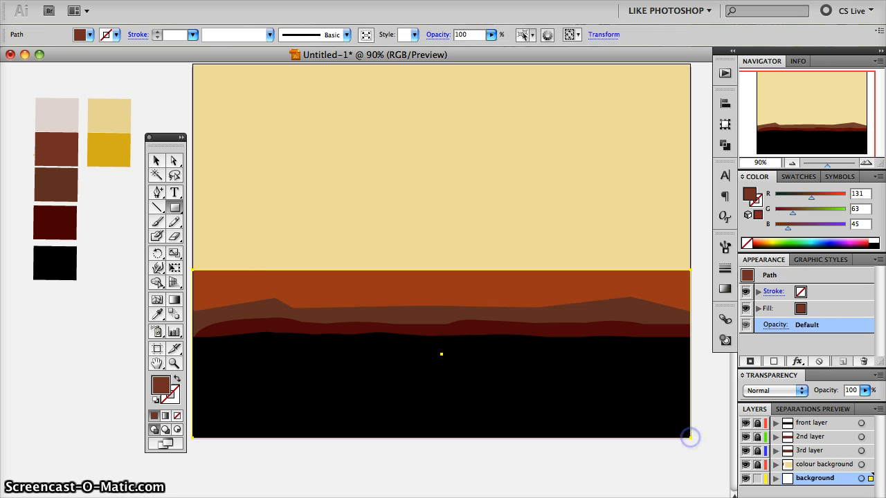
- Apply the pale pinkish-grey swatch's 14% Overlay appearance to the new rectangle with the Eyedropper, and deselect it
left_click(159, 315)
left_click(60, 110)
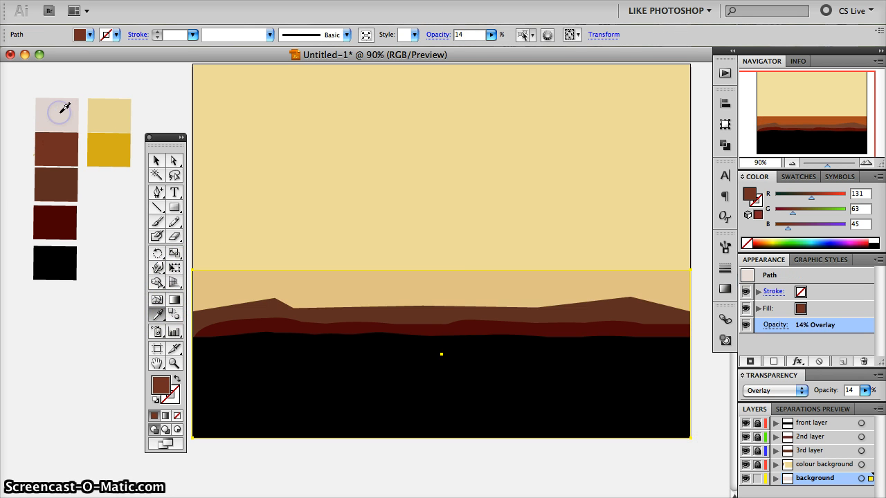
left_click(155, 159)
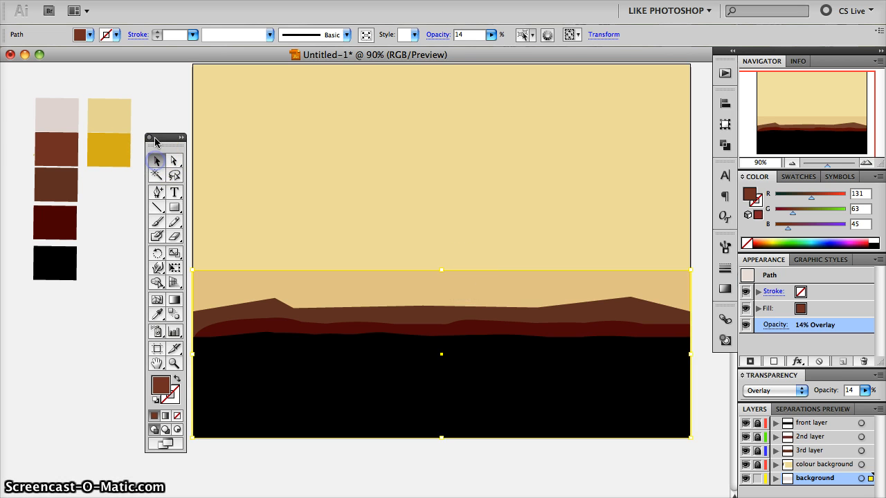
left_click(171, 109)
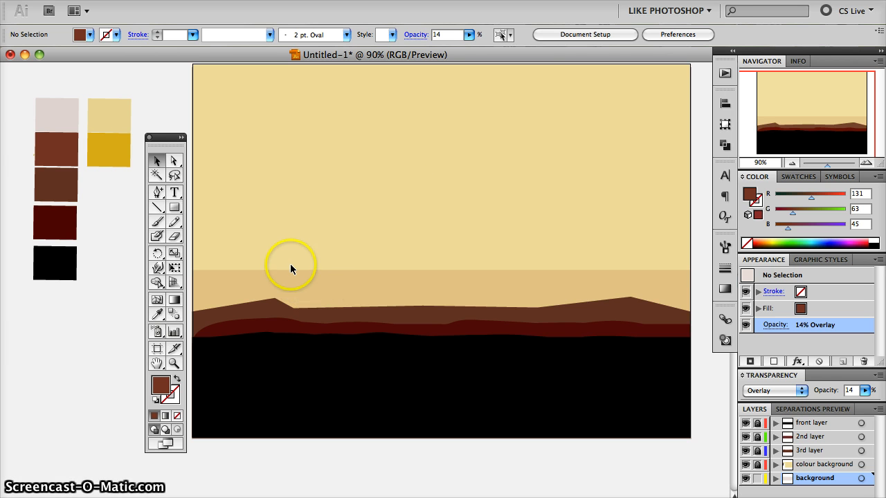
- Raise the overlay band's upper edge slightly and add two anchor points along its left part, above the brown peak
left_click(351, 272)
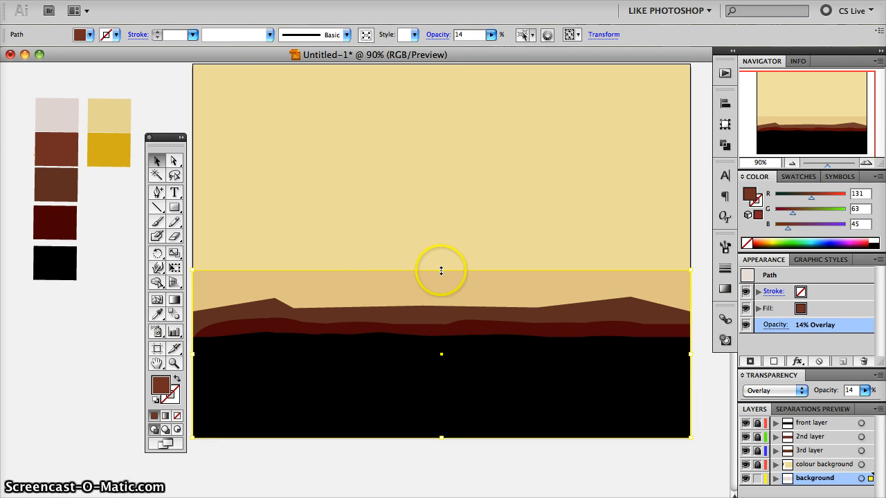
left_click_drag(441, 275, 441, 265)
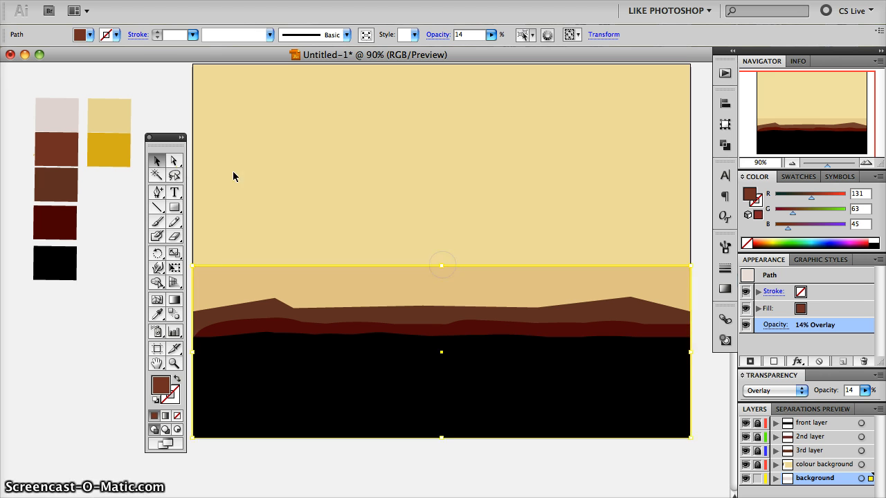
left_click(158, 192)
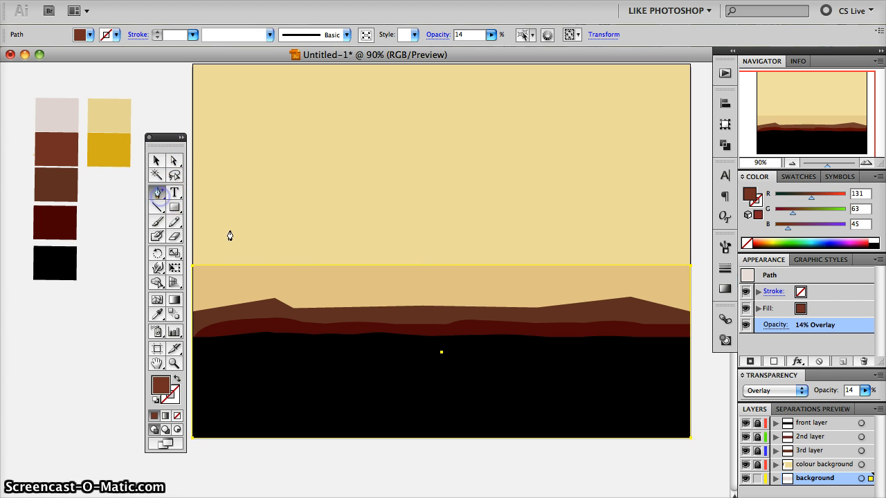
left_click(270, 274)
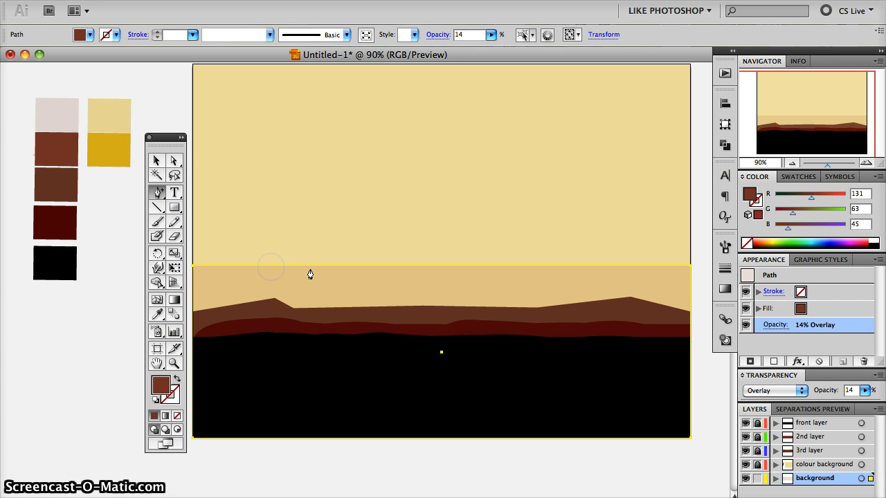
left_click(294, 266)
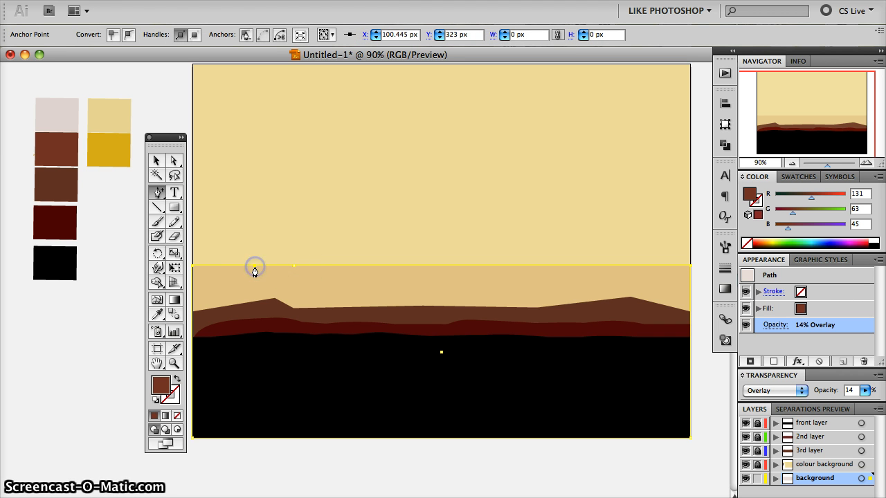
- Lower the band's right-hand added anchor point and its upper-left corner to form a low peak on the left
left_click(175, 160)
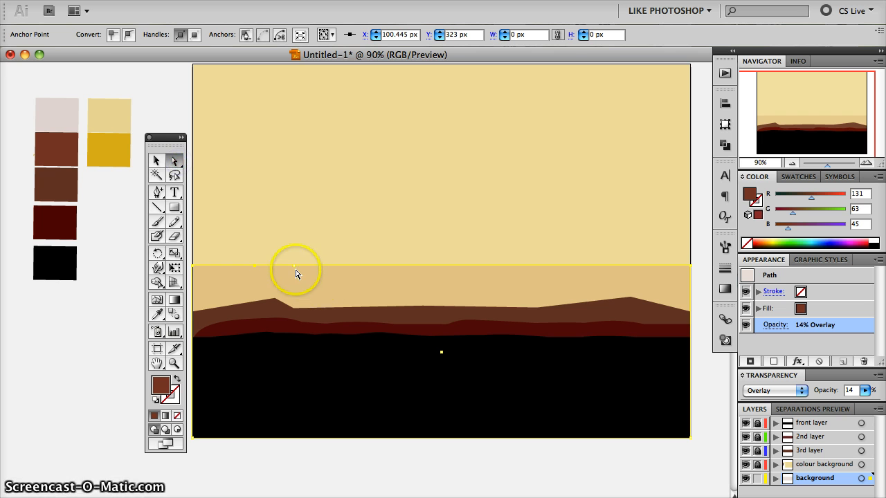
left_click_drag(294, 267, 296, 279)
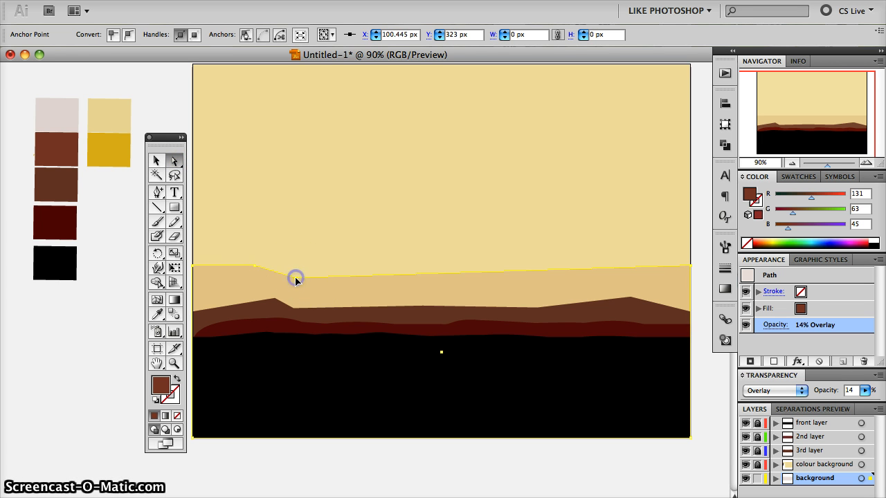
left_click_drag(194, 275, 195, 280)
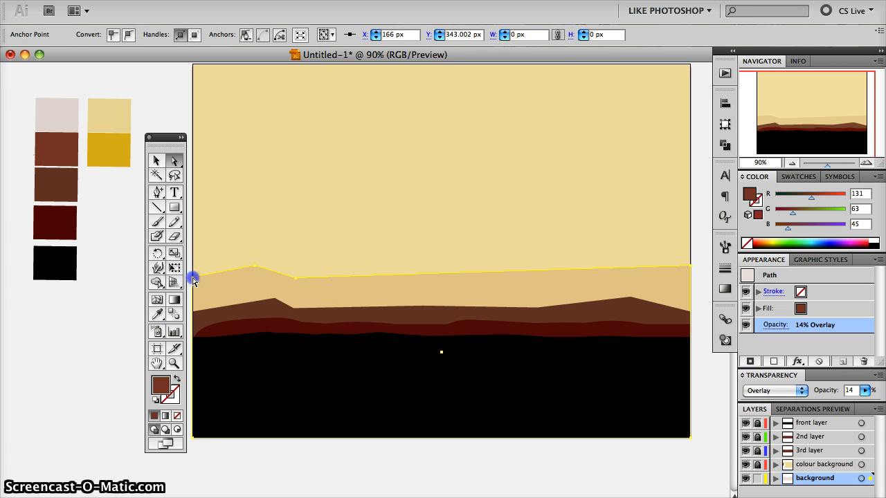
- Try to warp the overlay band's straight upper edge with the Warp tool, and deselect the band
left_click(159, 269)
left_click_drag(410, 292, 409, 292)
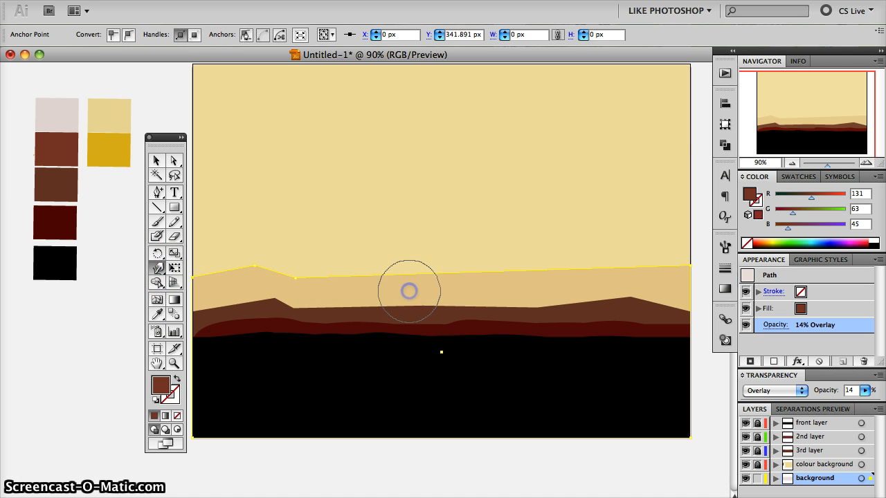
left_click(477, 288)
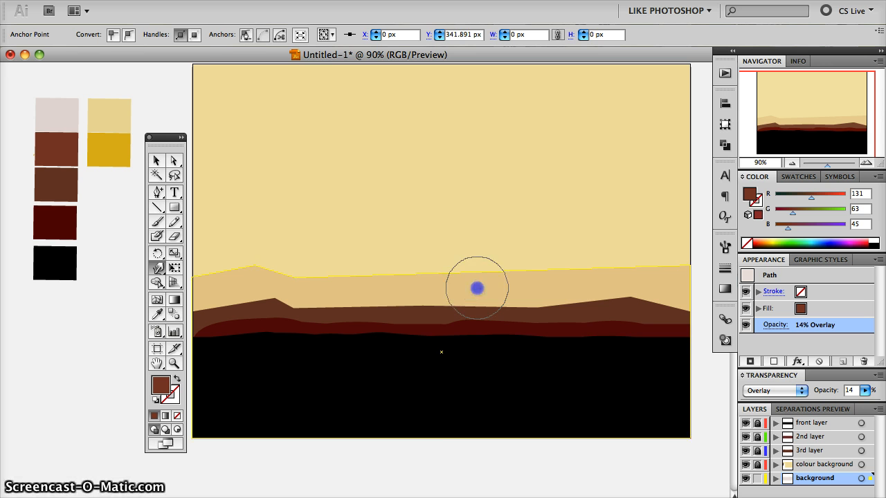
left_click(157, 160)
left_click(438, 320)
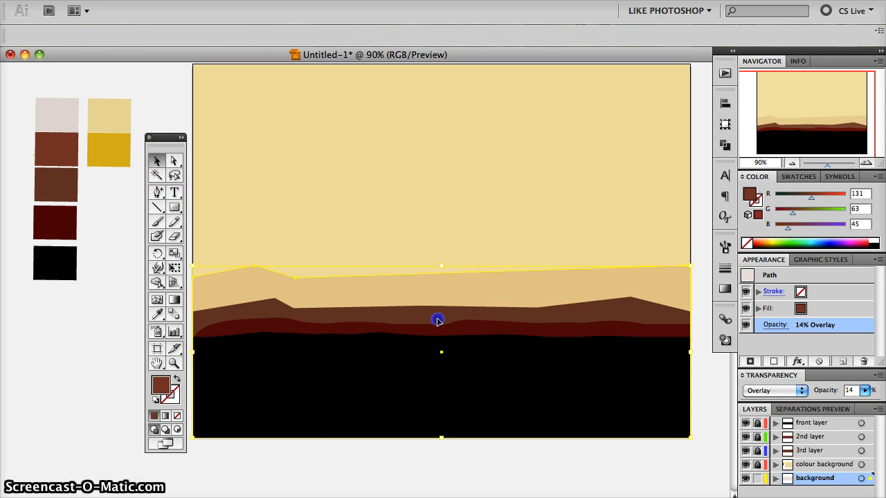
left_click(348, 451)
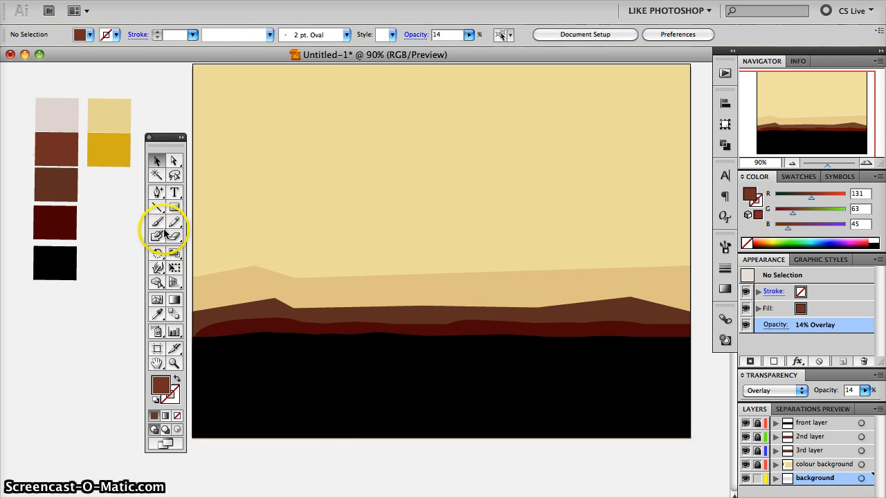
- Warp the overlay band's upper edge into gentle uneven waves across its width and soften the peak on the left
left_click(157, 268)
left_click(444, 269)
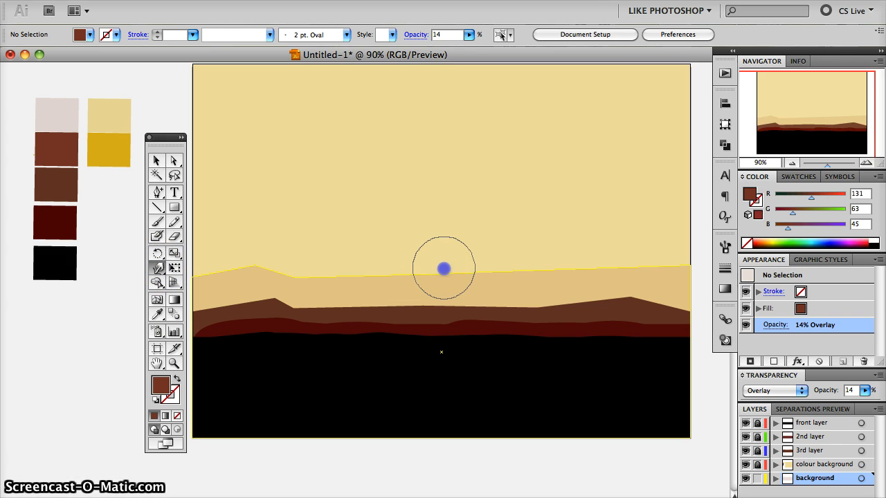
left_click(516, 271)
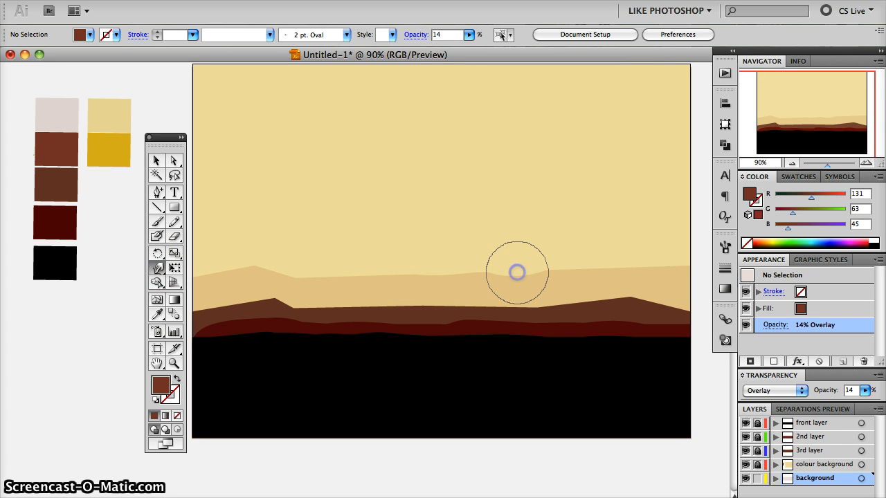
left_click(567, 264)
left_click(624, 257)
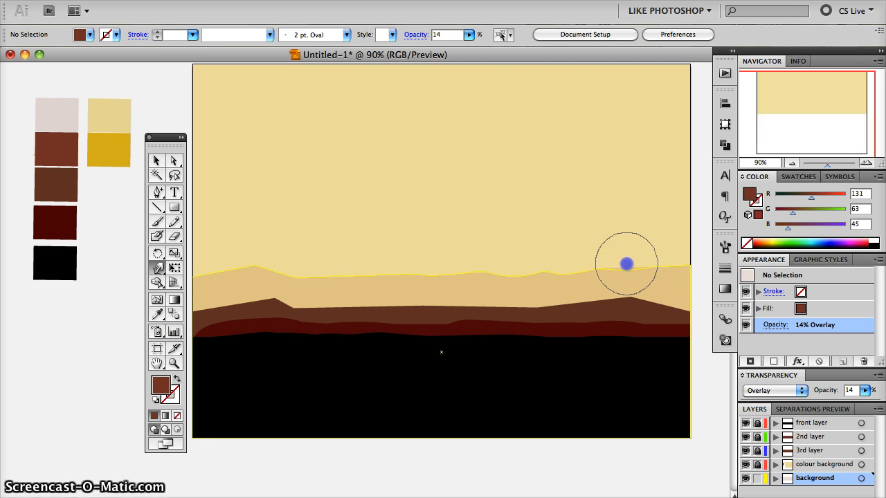
left_click_drag(662, 262, 675, 275)
left_click_drag(390, 252, 392, 262)
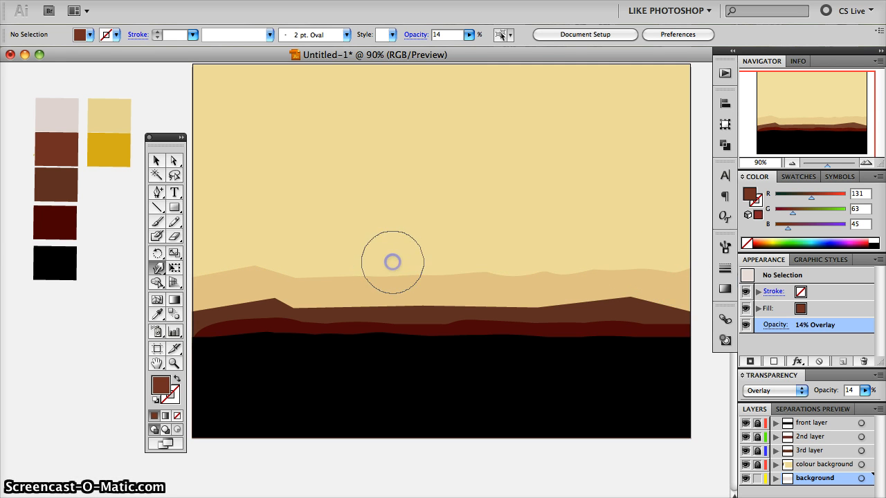
left_click_drag(276, 261, 271, 263)
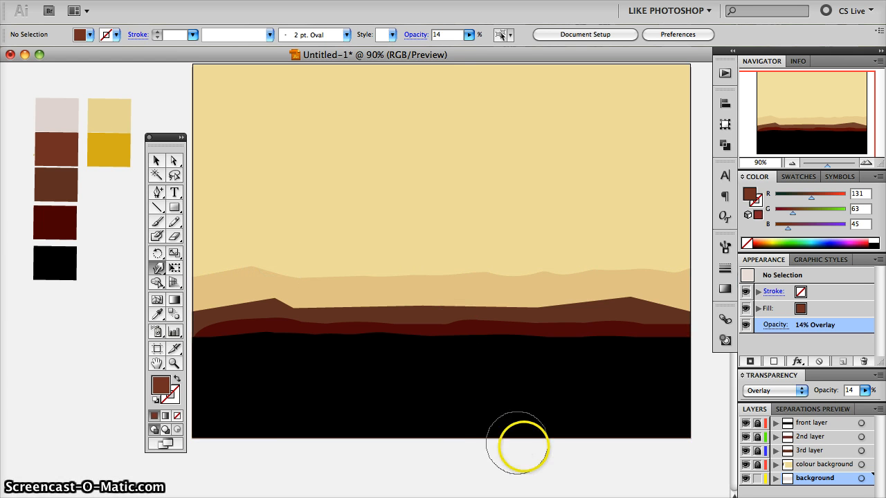
left_click(157, 159)
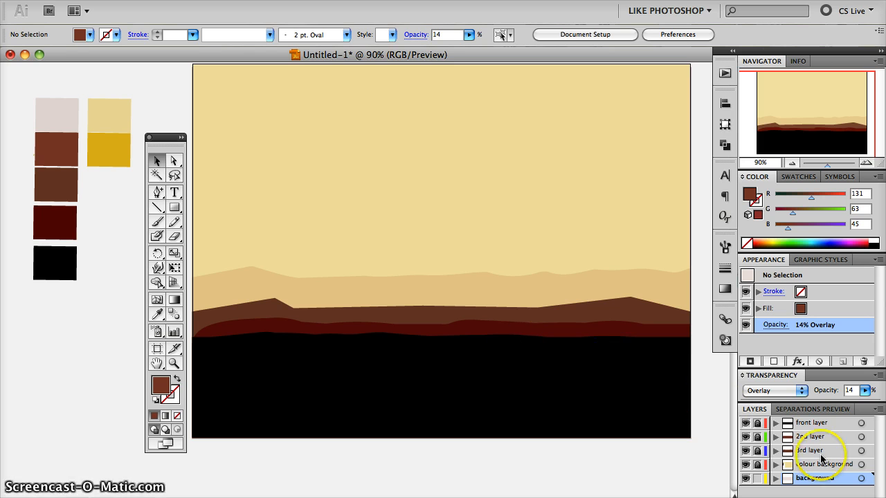
- Lock the background layer, create a new layer directly above it and name it "trees"
key("super+l")
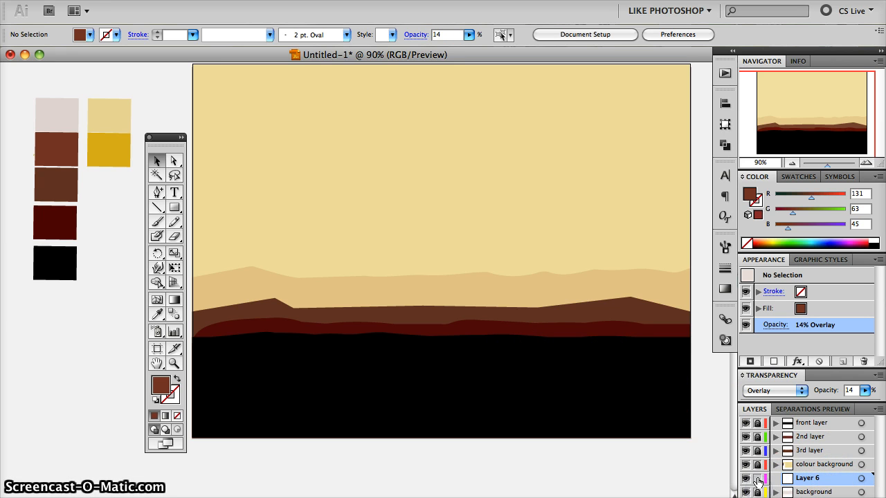
double_click(806, 480)
type("tr")
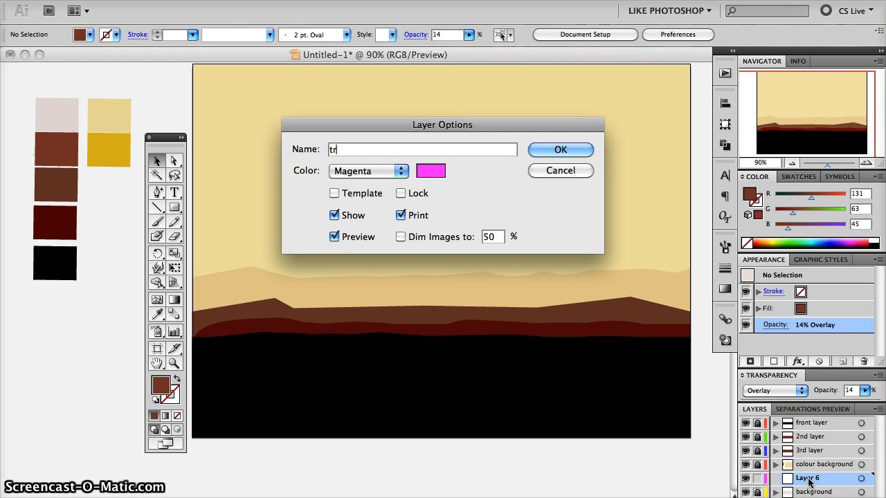
type("ees")
key("Return")
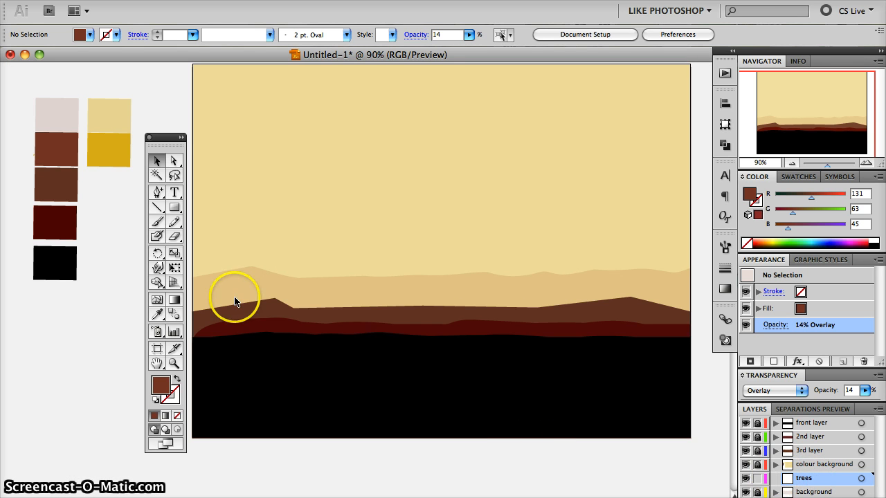
- Draw a closed, curved-sided tree trunk about 390 px tall with the Pen tool, from the left brown peak to the artboard's upper edge
left_click(176, 209)
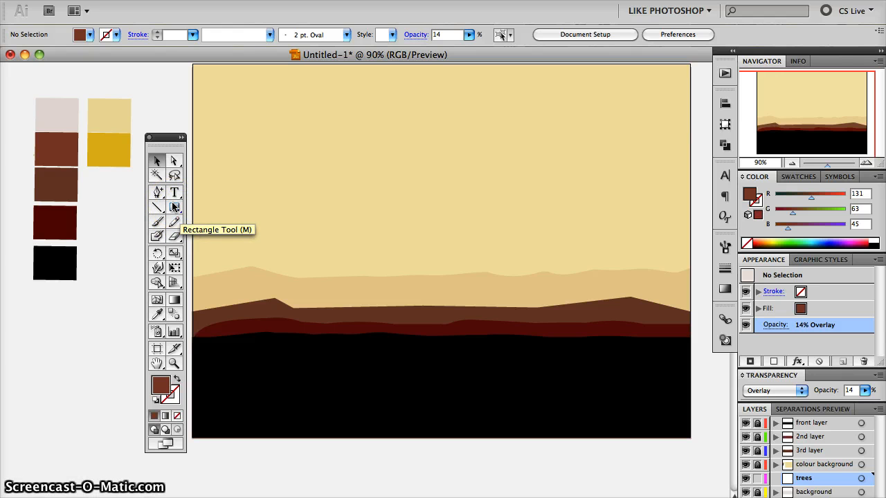
left_click(158, 192)
left_click_drag(157, 192, 226, 197)
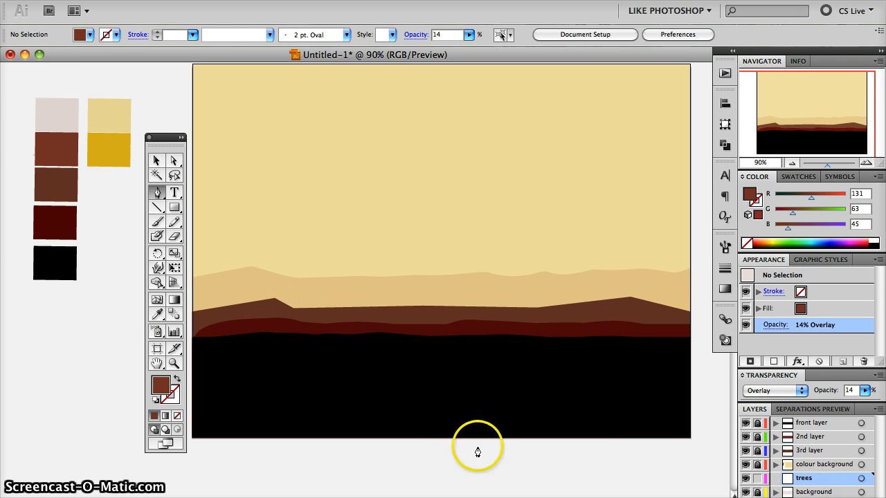
left_click(257, 302)
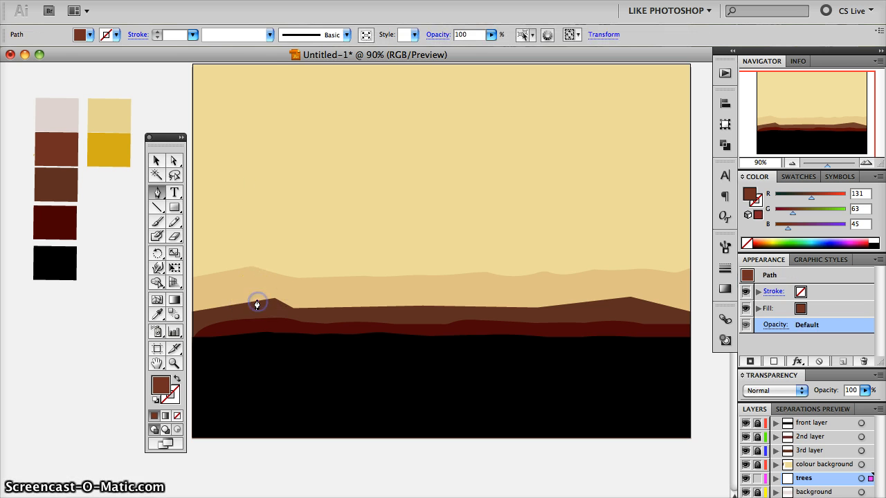
left_click(254, 69)
left_click_drag(239, 64, 233, 92)
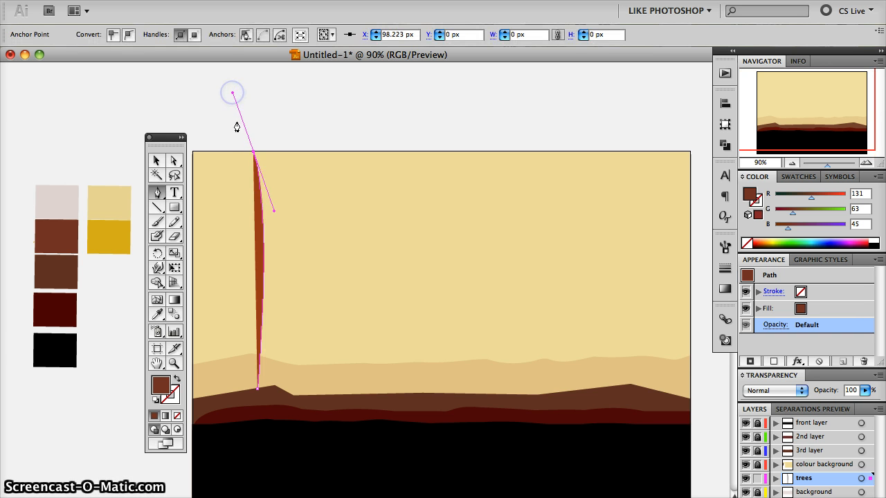
left_click(253, 155)
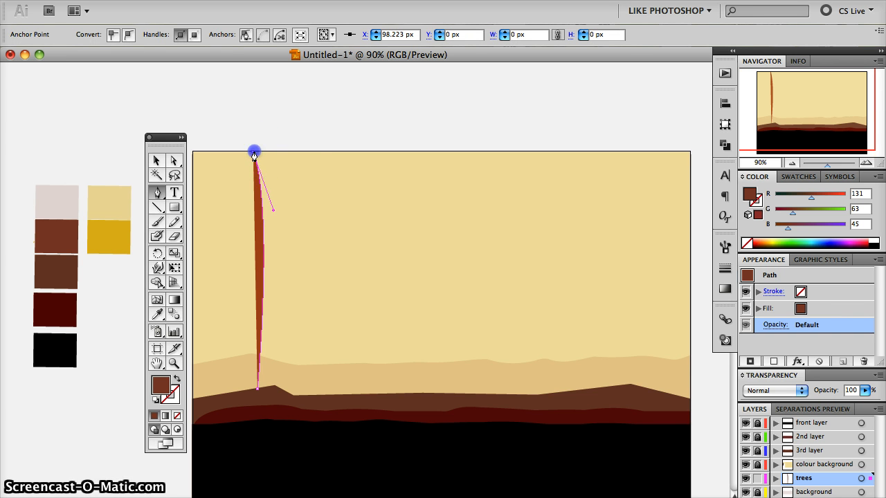
left_click(296, 159)
left_click(289, 153)
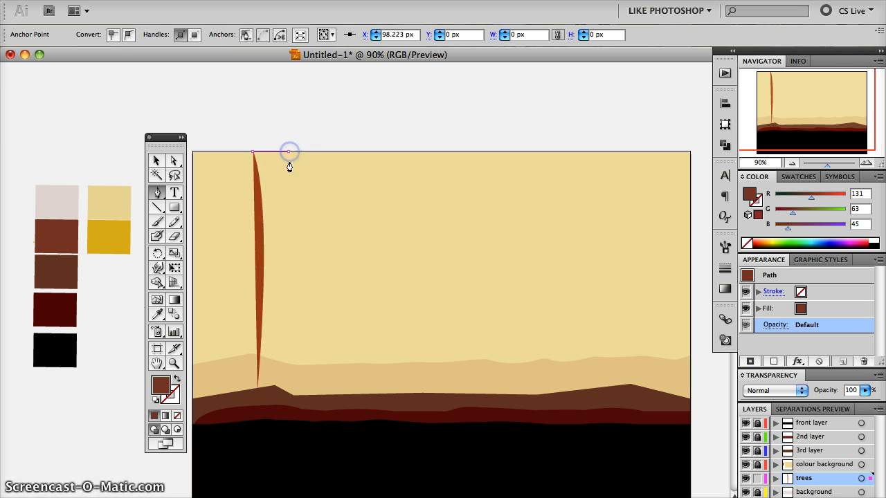
left_click_drag(293, 400, 311, 429)
left_click(291, 396)
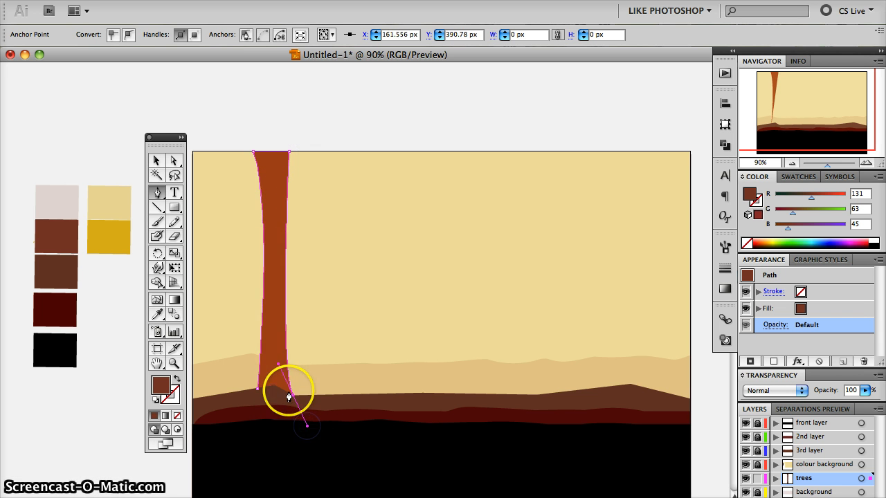
left_click(258, 396)
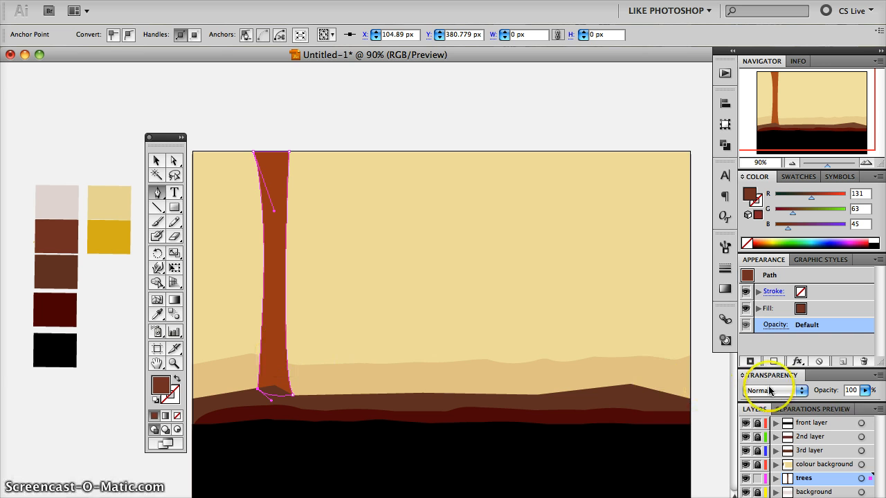
- Set the tree trunk's opacity to 14% and deselect it
left_click(865, 390)
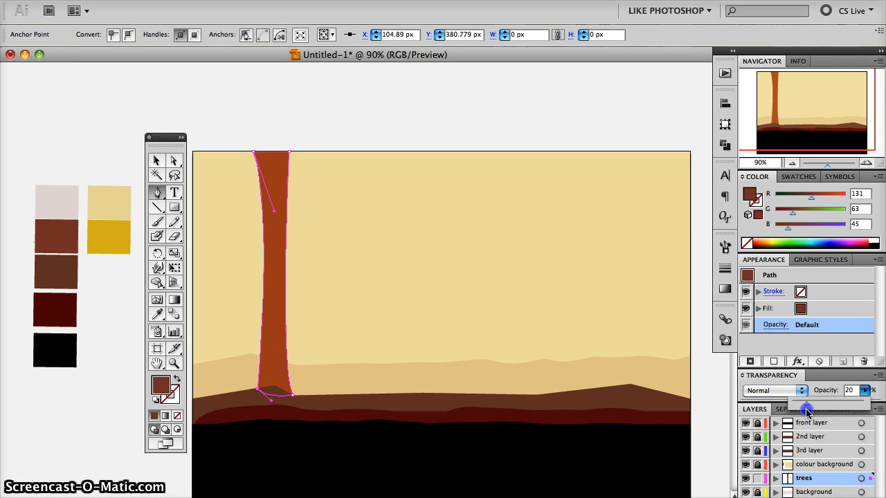
left_click_drag(803, 413, 802, 413)
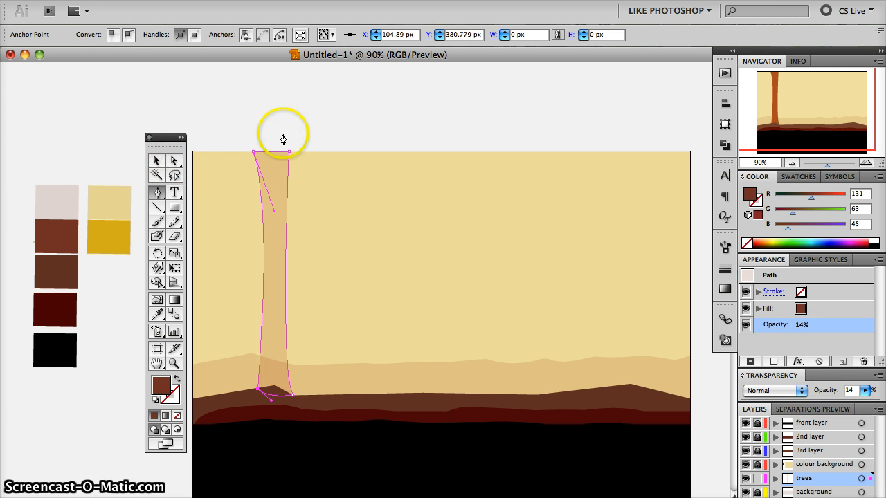
left_click(157, 161)
left_click(332, 134)
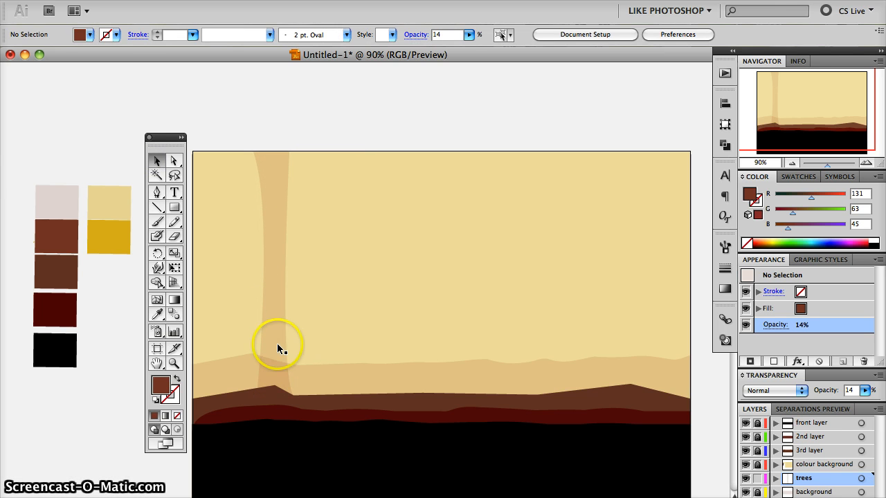
- Shorten the tree trunk to about half its height, narrow it from its right side, and deselect it
left_click(271, 294)
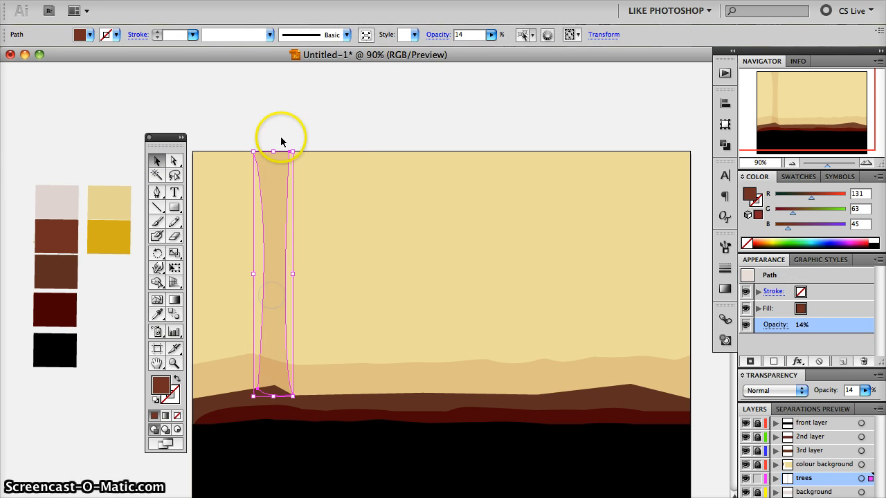
left_click_drag(274, 152, 275, 277)
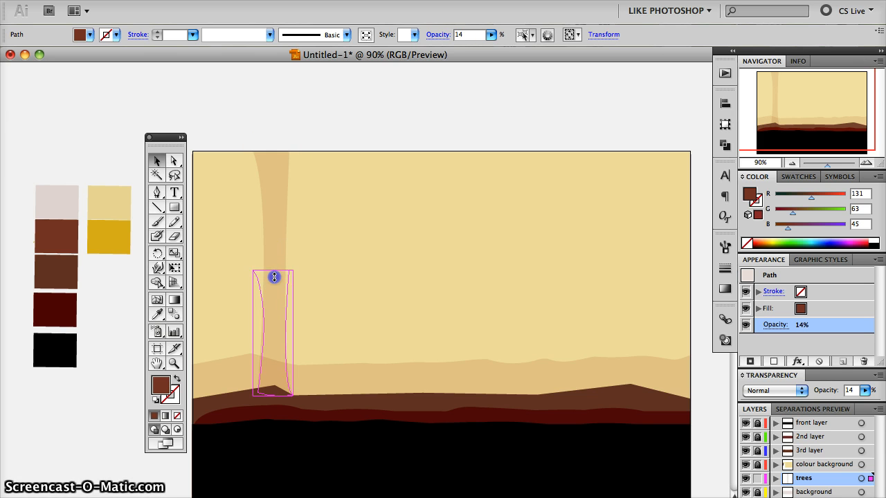
left_click_drag(294, 339, 277, 338)
left_click(358, 105)
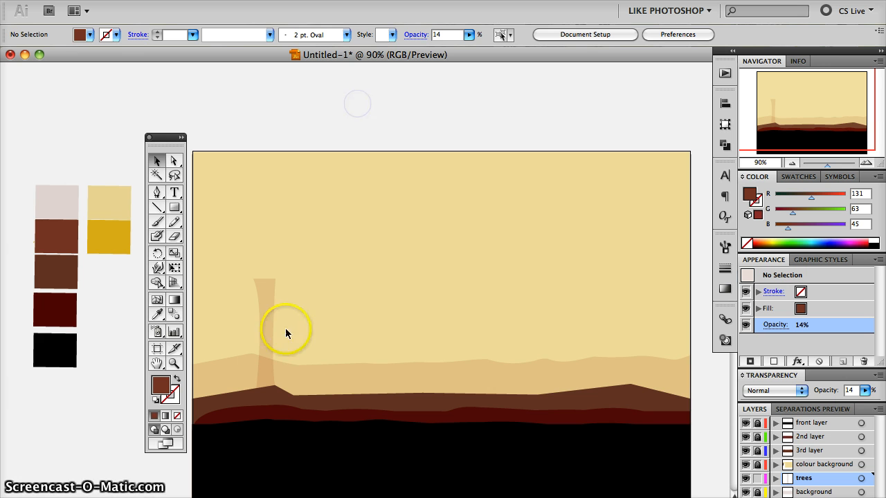
- Copy the faint tree trunk twice, placing one copy at the right brown peak and a narrower one just left of it
left_click(269, 346)
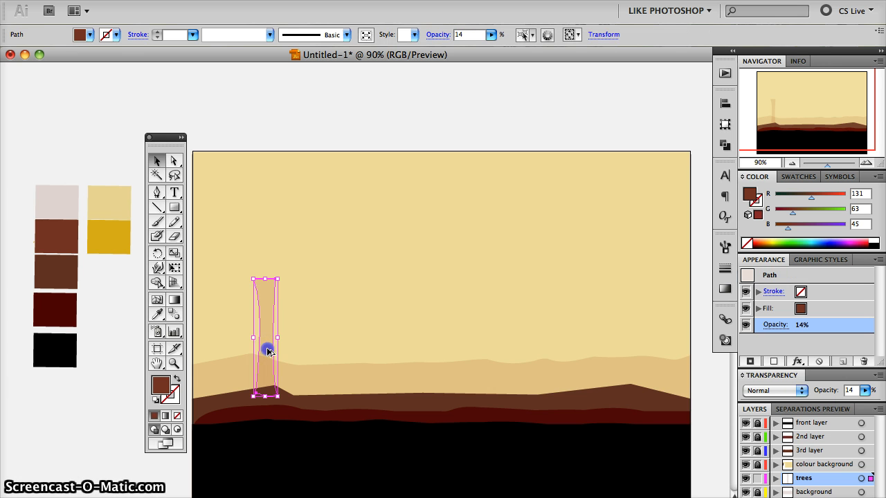
left_click_drag(269, 351, 652, 365)
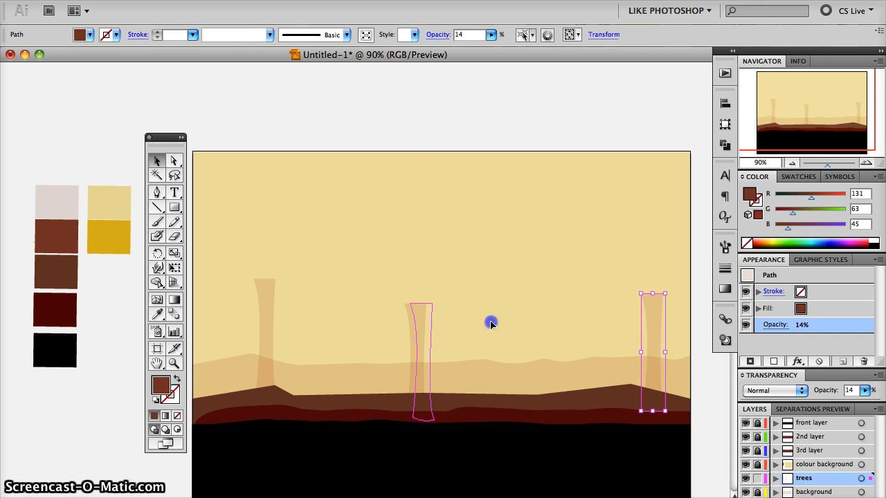
left_click_drag(491, 324, 579, 363)
left_click(601, 298)
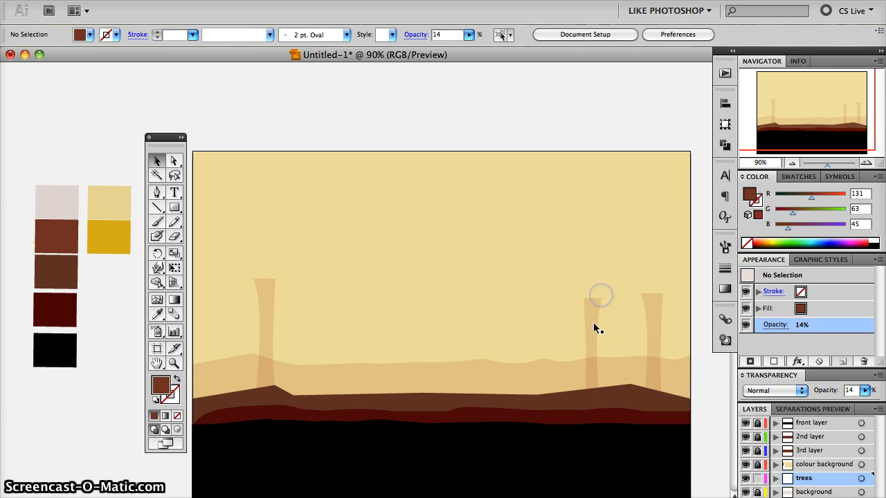
- Stretch the narrower trunk copy up to the artboard's upper edge and move it closer to the rightmost trunk
left_click(594, 326)
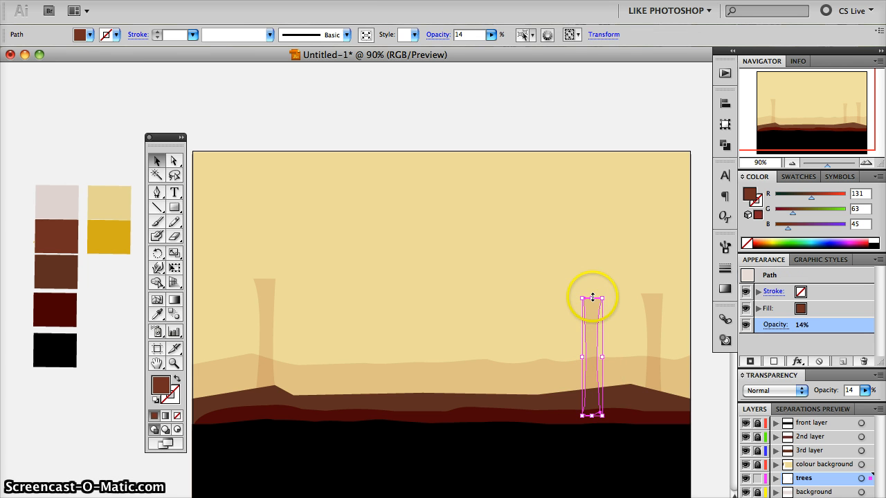
left_click_drag(592, 297, 592, 242)
left_click_drag(585, 305, 611, 295)
left_click(700, 281)
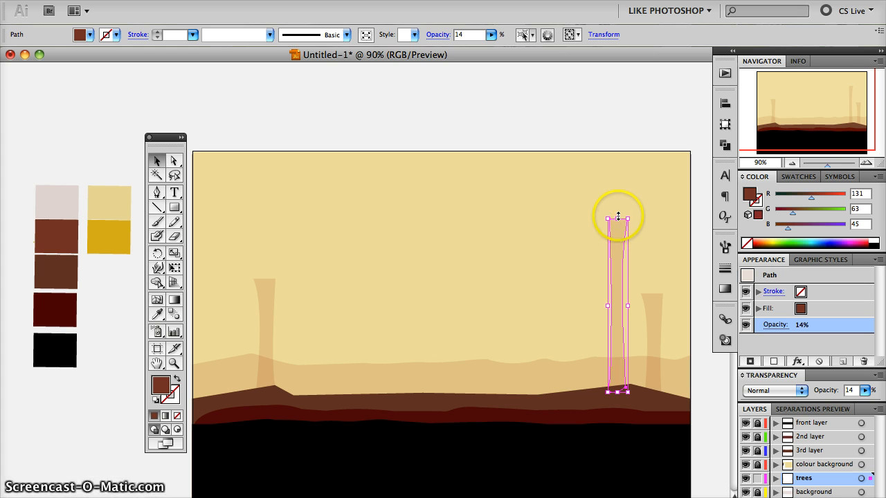
left_click_drag(617, 219, 620, 152)
- Stretch the rightmost and the left faint trunks up to the artboard's upper edge, and deselect
left_click(652, 298)
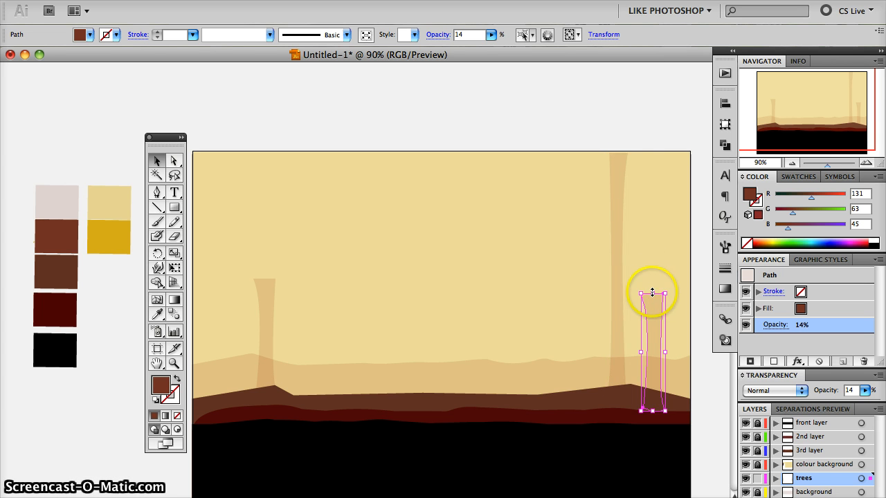
left_click_drag(652, 294, 617, 151)
left_click(618, 169)
left_click(262, 294)
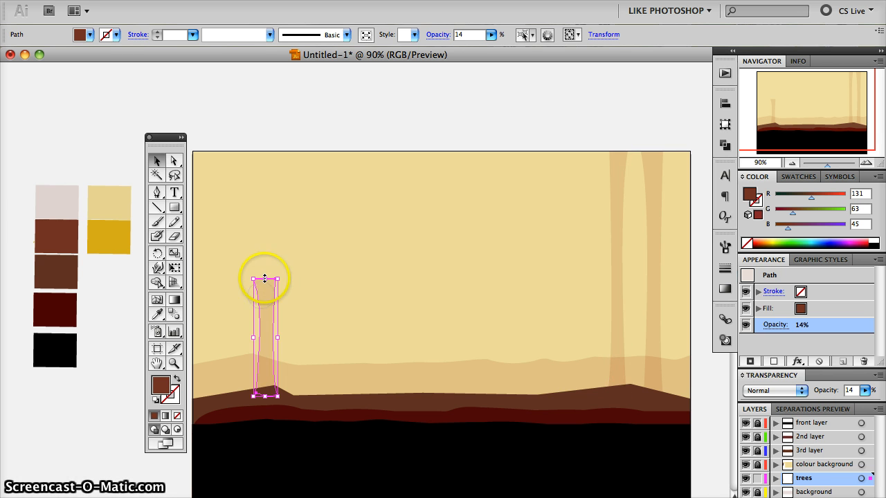
left_click_drag(265, 281, 255, 149)
left_click(350, 127)
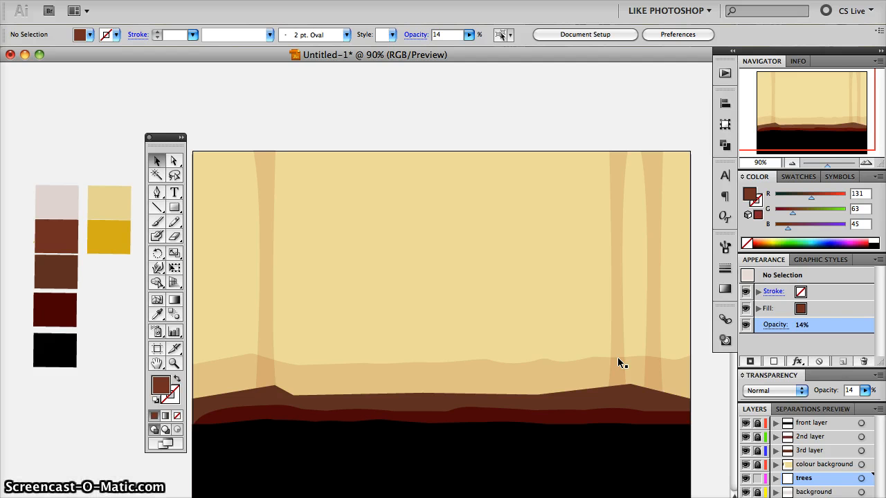
- Create a new layer directly below the front layer and name it "trees"
left_click(805, 423)
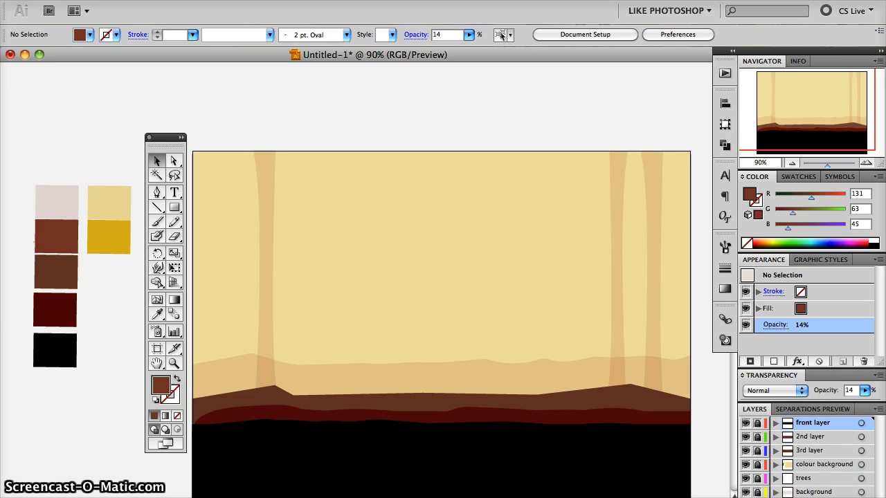
left_click(843, 497)
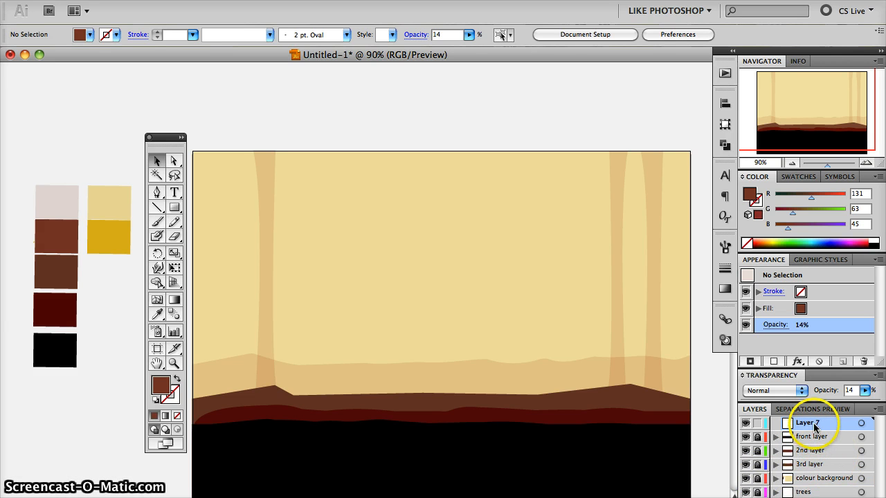
left_click_drag(814, 436, 813, 432)
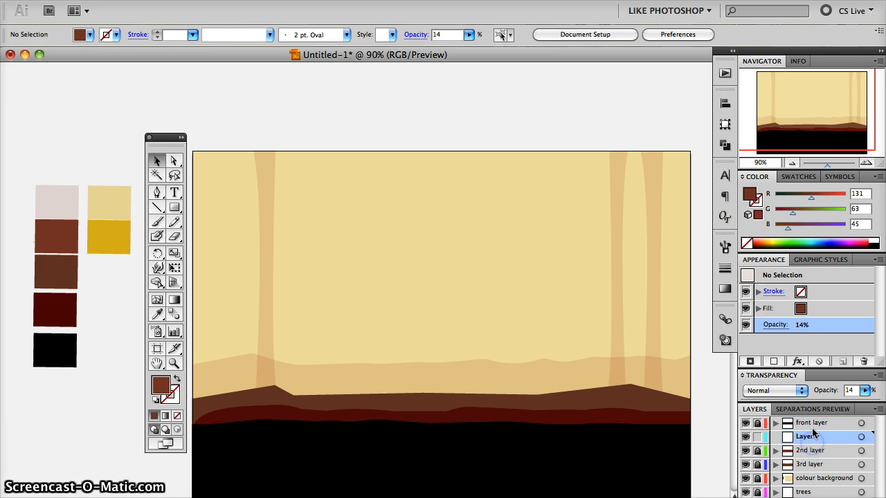
left_click(807, 439)
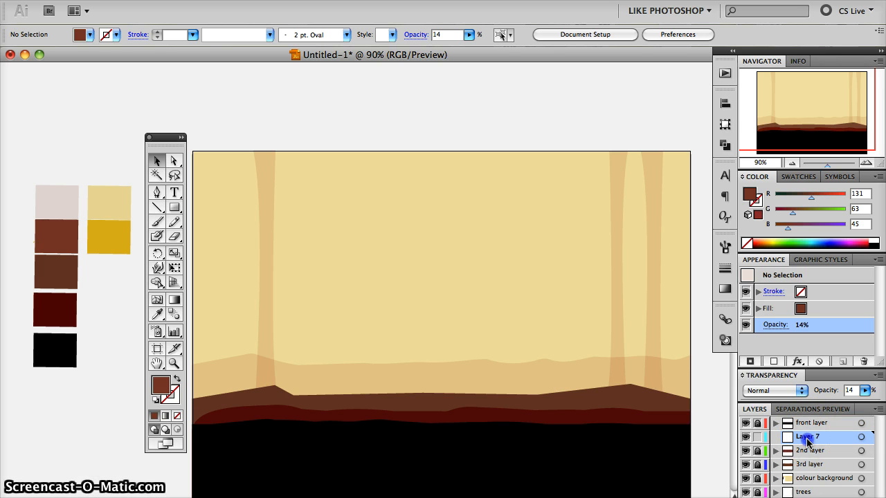
double_click(808, 439)
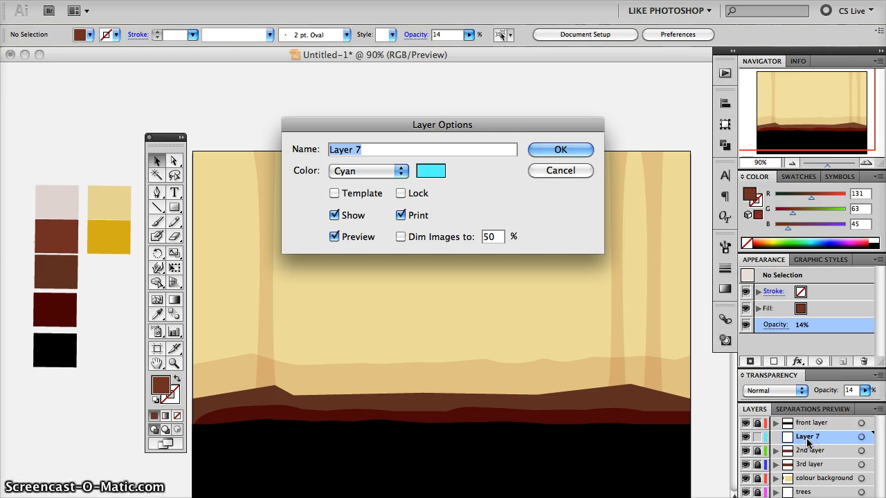
type("trees")
key("Return")
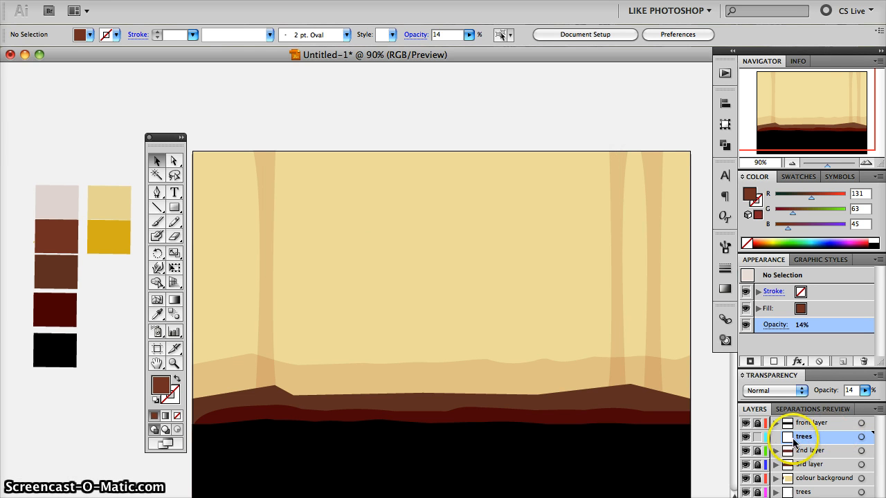
- Sample the black palette swatch with the Eyedropper as the fill colour
left_click(71, 351)
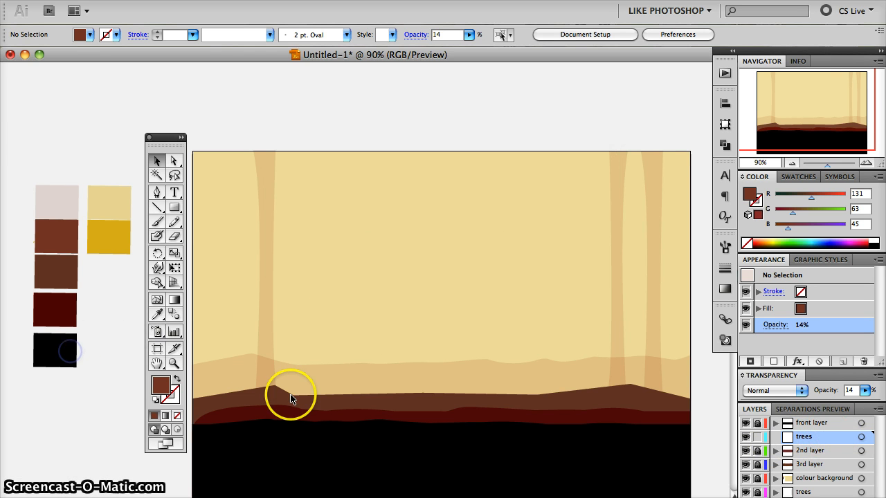
left_click(157, 314)
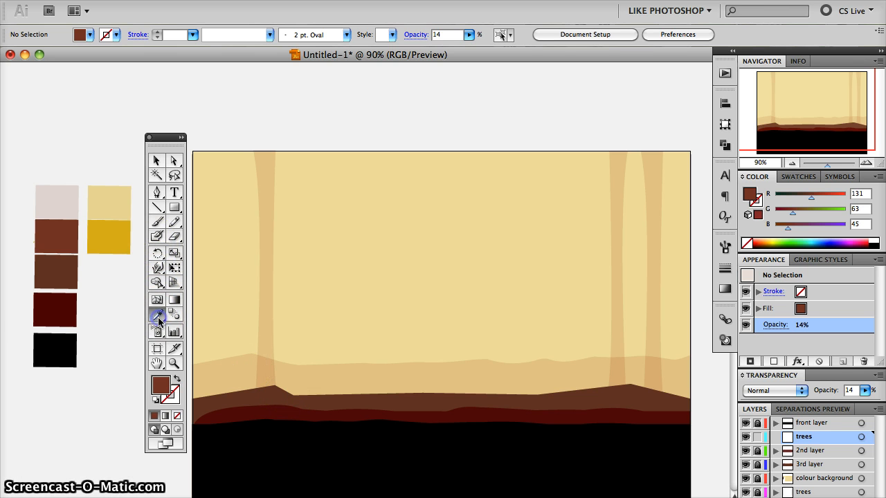
left_click(64, 348)
left_click(157, 160)
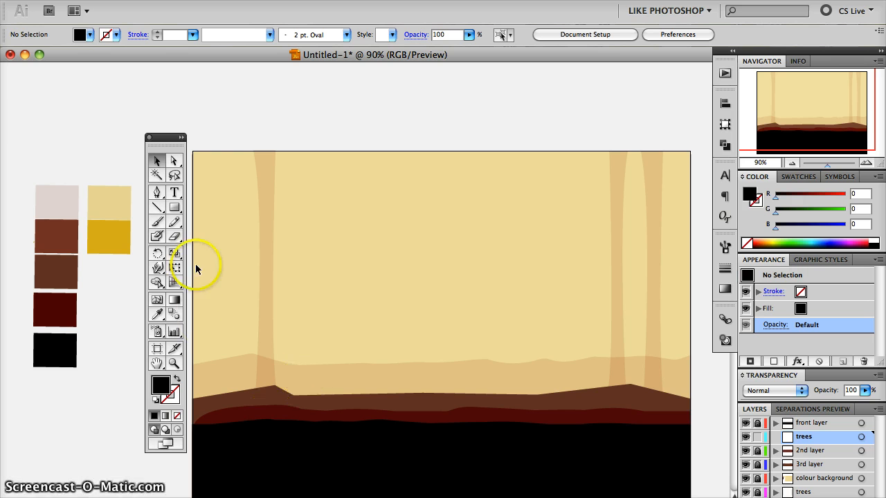
- Draw a foreground trunk's curved left side about 434 px tall and its base about 52 px wide with the Pen tool
left_click(158, 191)
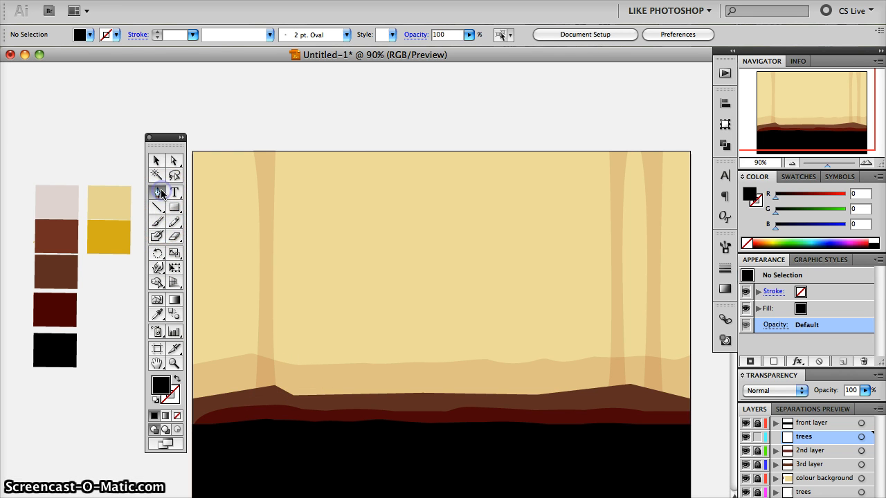
left_click(293, 152)
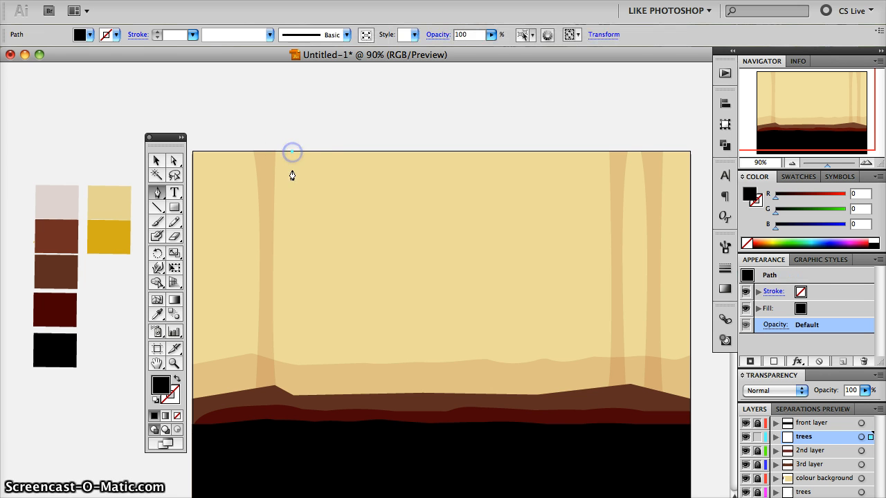
left_click(292, 423)
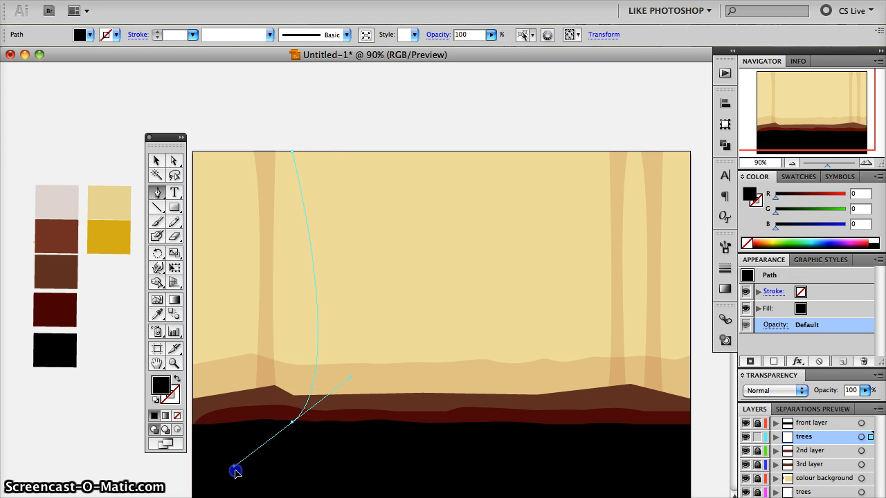
left_click_drag(261, 476, 264, 471)
left_click(292, 422)
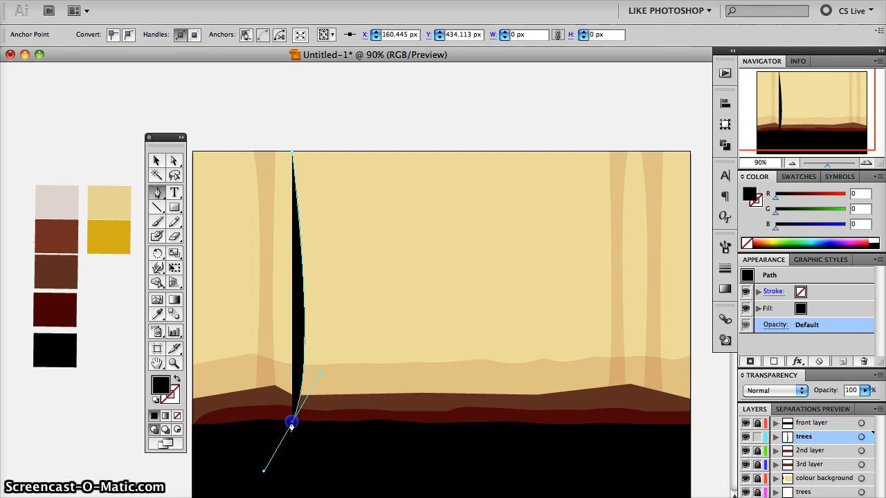
left_click(325, 423)
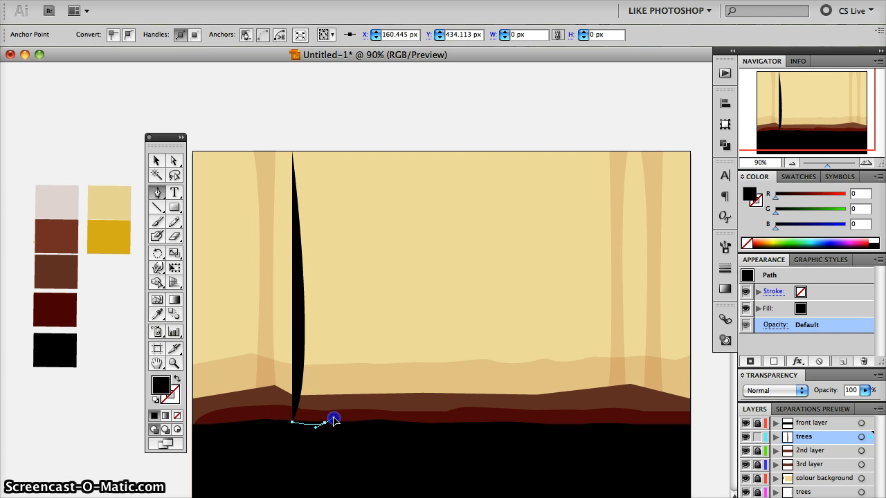
left_click_drag(335, 417, 325, 422)
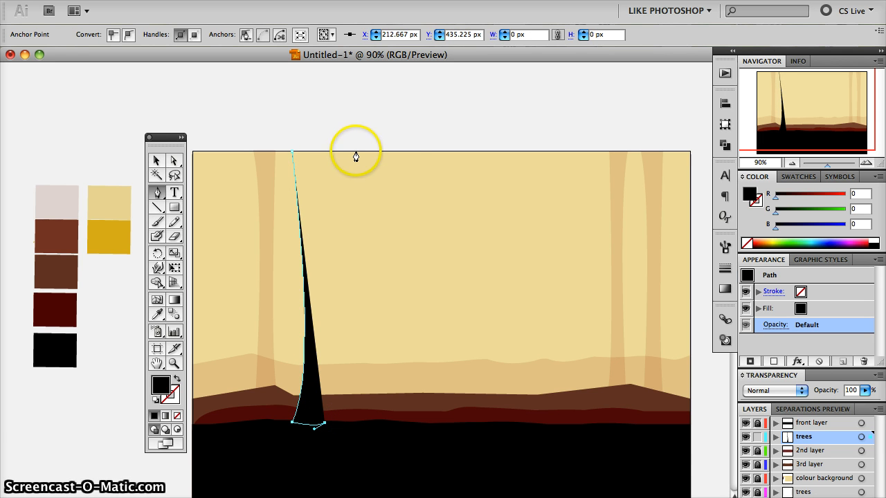
- Complete the trunk's curved right side and two branches forking about 90 px below the upper edge, close the shape and deselect it
left_click_drag(356, 152, 418, 119)
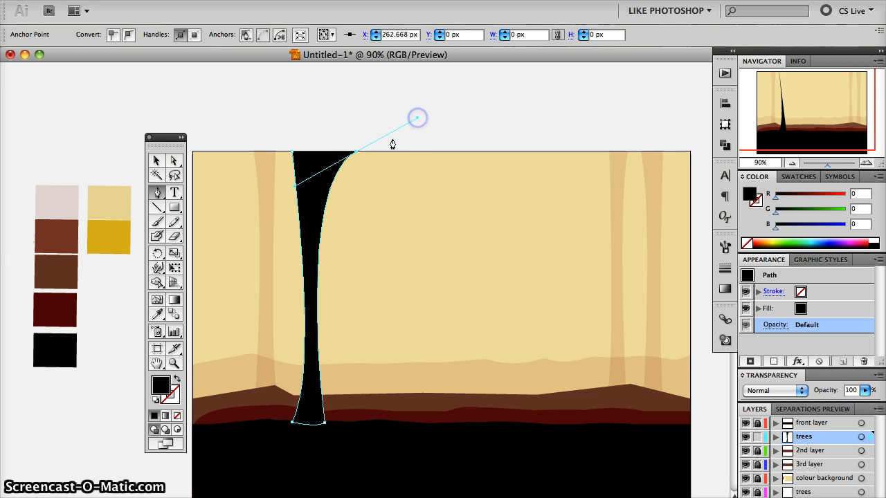
left_click(356, 154)
left_click(355, 152)
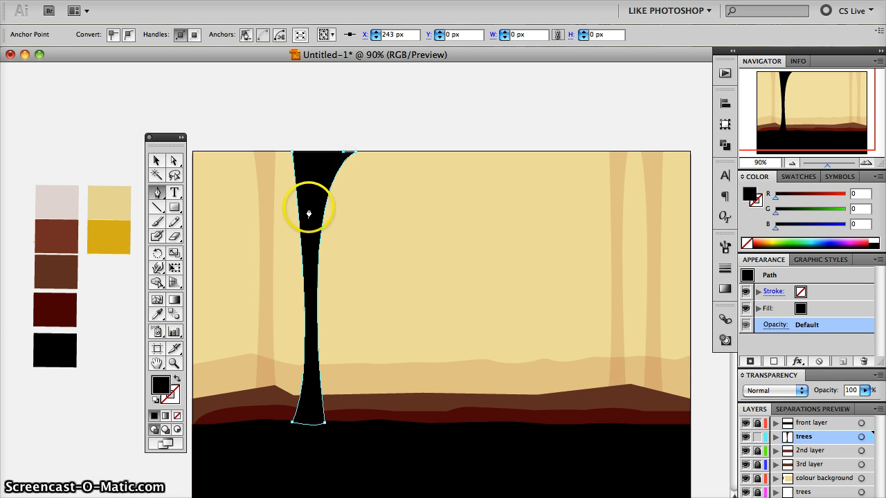
left_click_drag(307, 212, 284, 264)
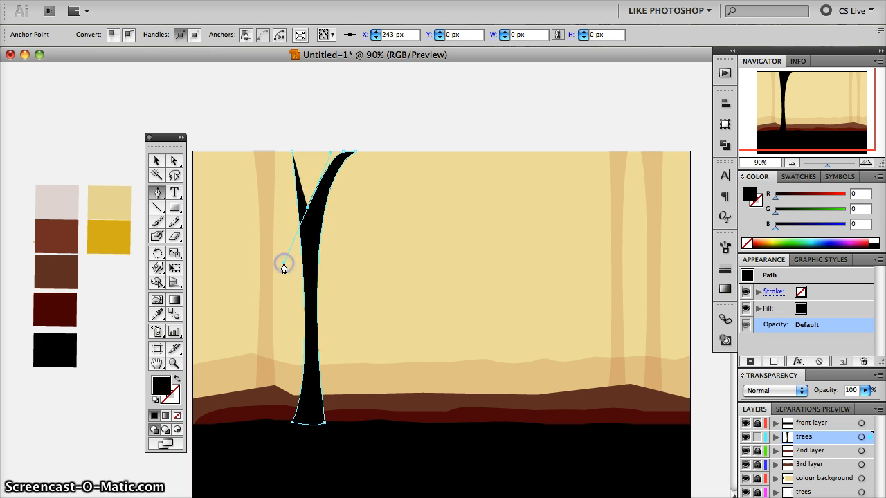
left_click(308, 207)
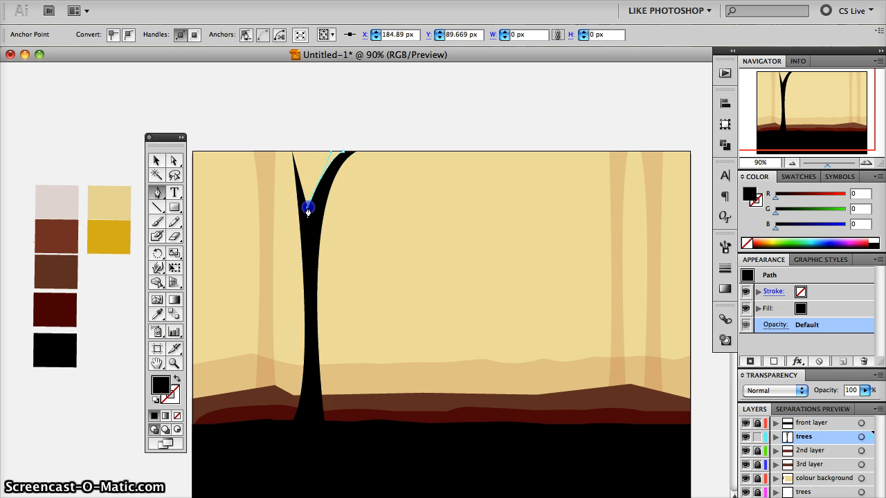
left_click(312, 150)
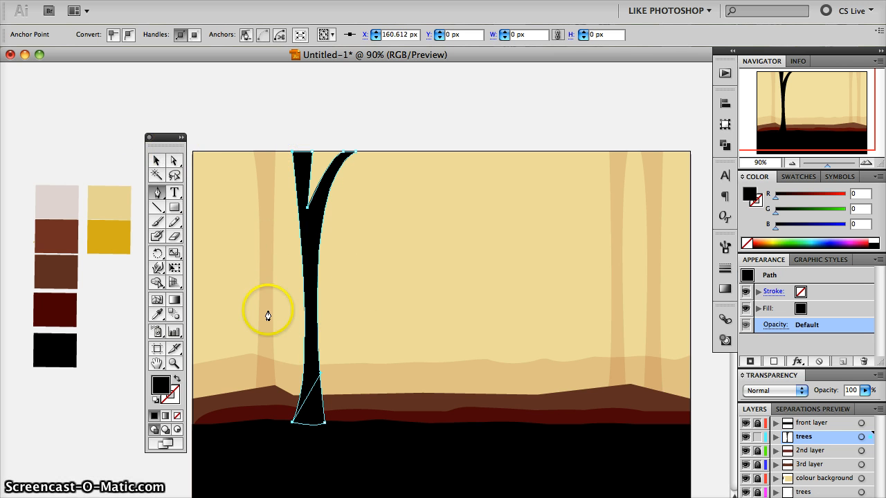
left_click(158, 160)
left_click(198, 139)
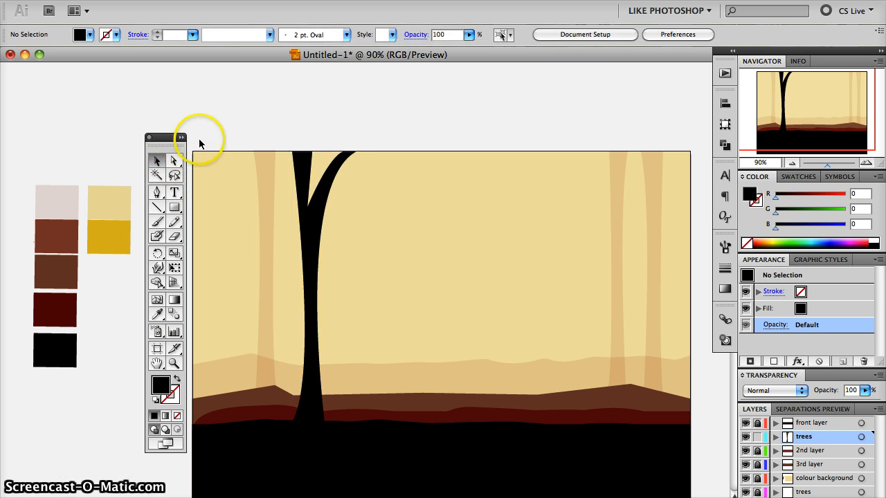
- Slim both branches of the black tree by moving their upper anchor points left and adjusting the right branch's curve with Direct Selection
left_click(308, 212)
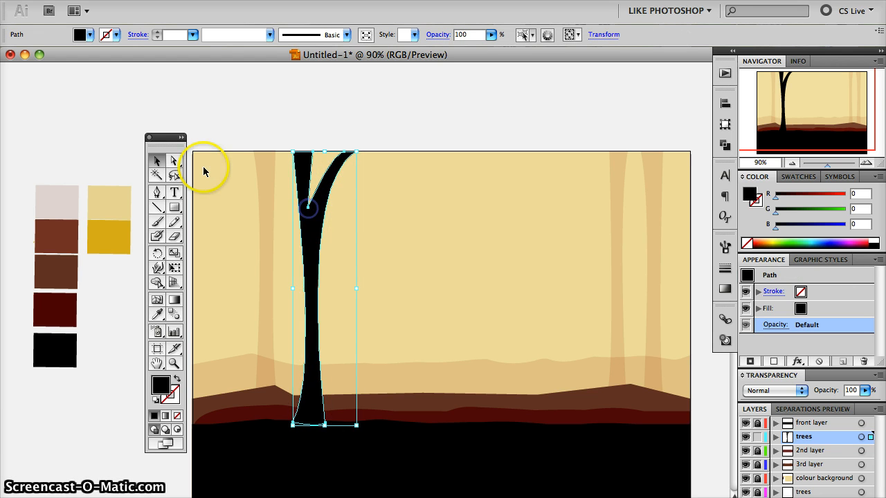
left_click(174, 160)
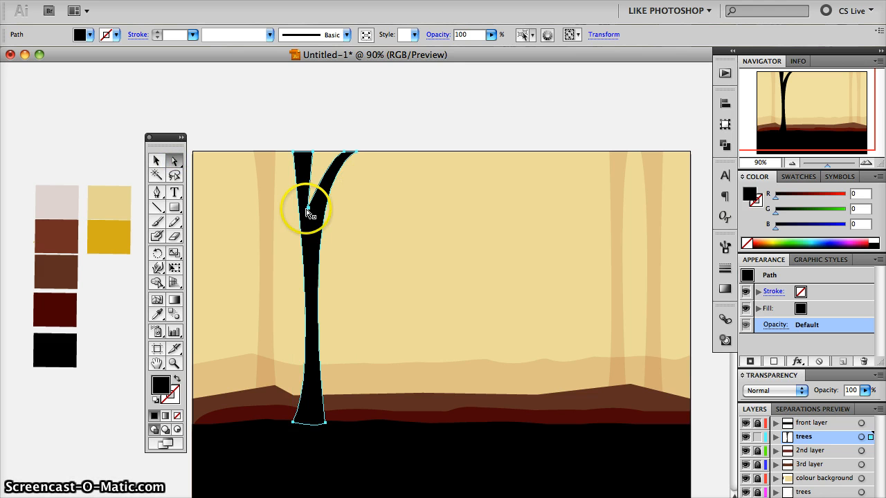
left_click_drag(306, 209, 308, 208)
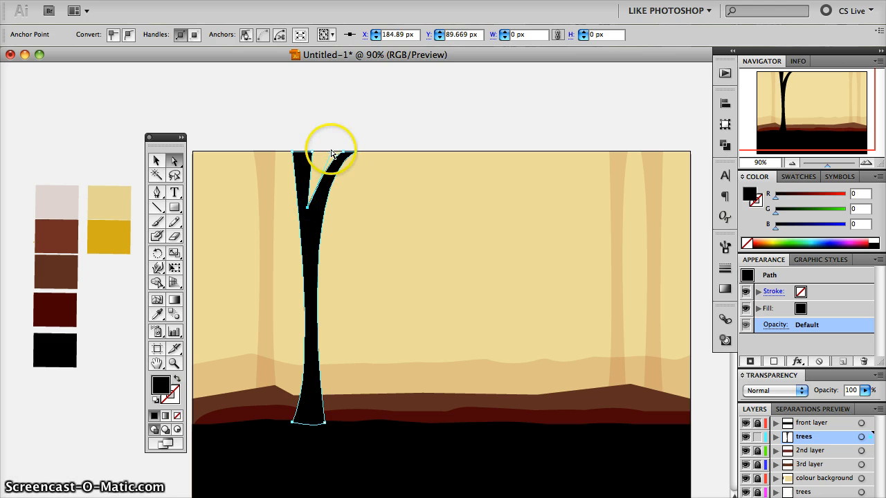
mouse_move(333, 156)
left_mouse_down()
mouse_move(331, 190)
mouse_move(329, 174)
mouse_move(348, 151)
left_mouse_up()
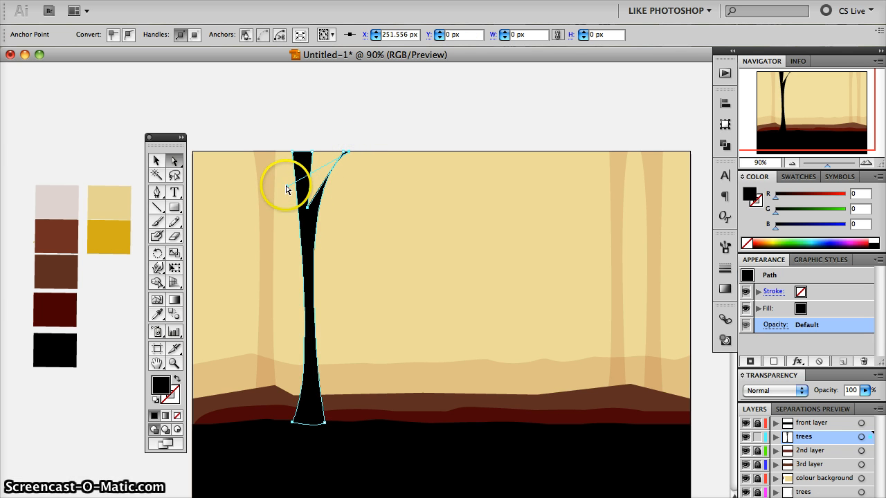
mouse_move(294, 198)
left_mouse_down()
mouse_move(304, 208)
mouse_move(296, 210)
left_mouse_up()
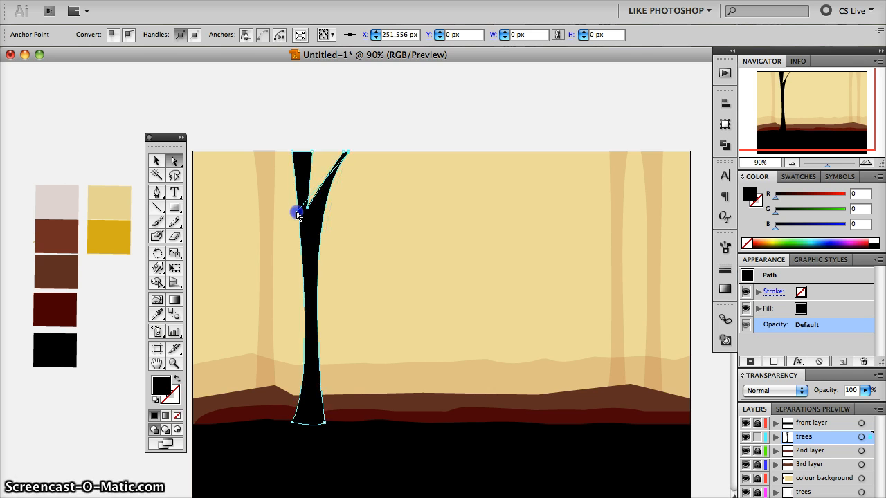
left_click(385, 115)
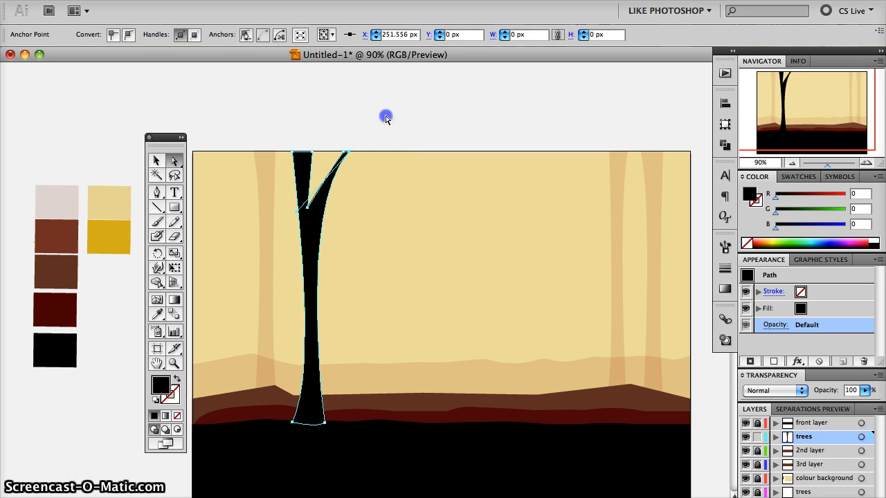
left_click(308, 153)
left_click(366, 119)
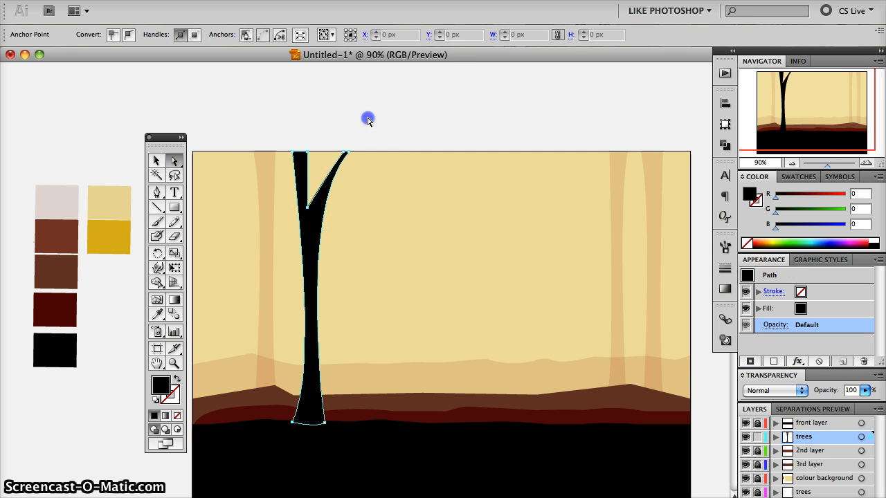
scroll(436, 385, "down", 3)
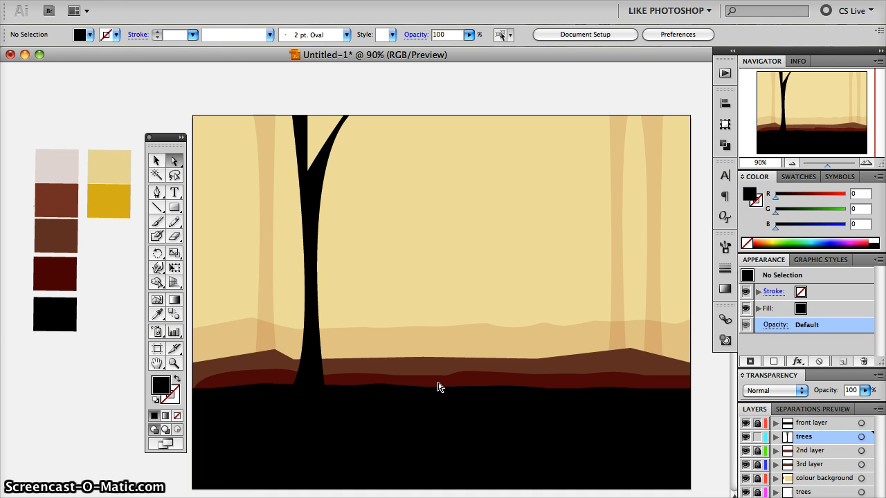
scroll(438, 387, "right", 3)
scroll(438, 387, "up", 1)
scroll(437, 387, "left", 3)
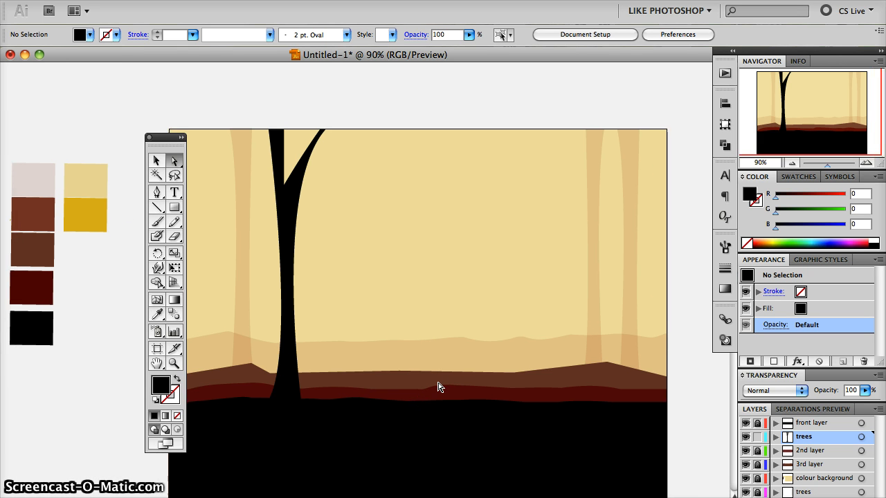
scroll(438, 387, "down", 1)
scroll(437, 387, "left", 2)
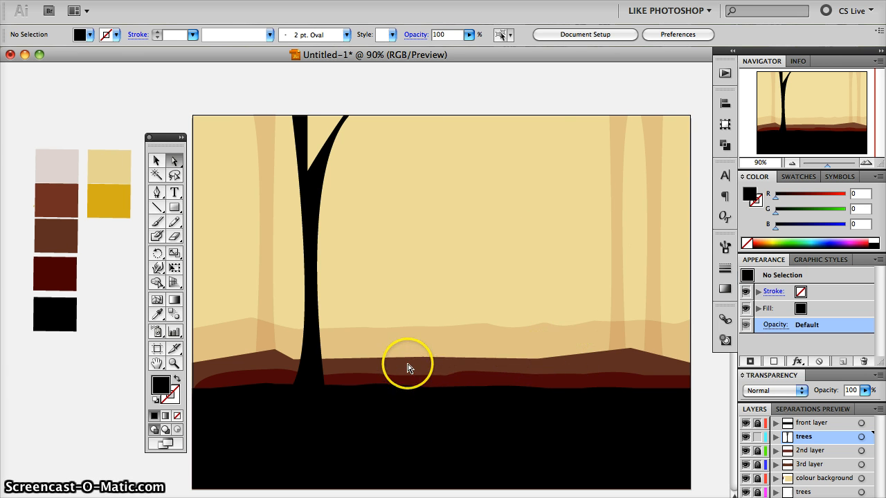
left_click(586, 363)
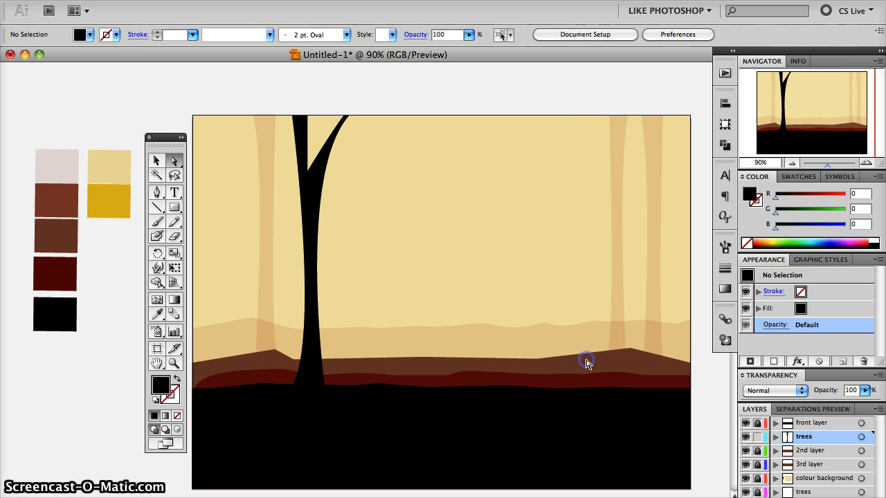